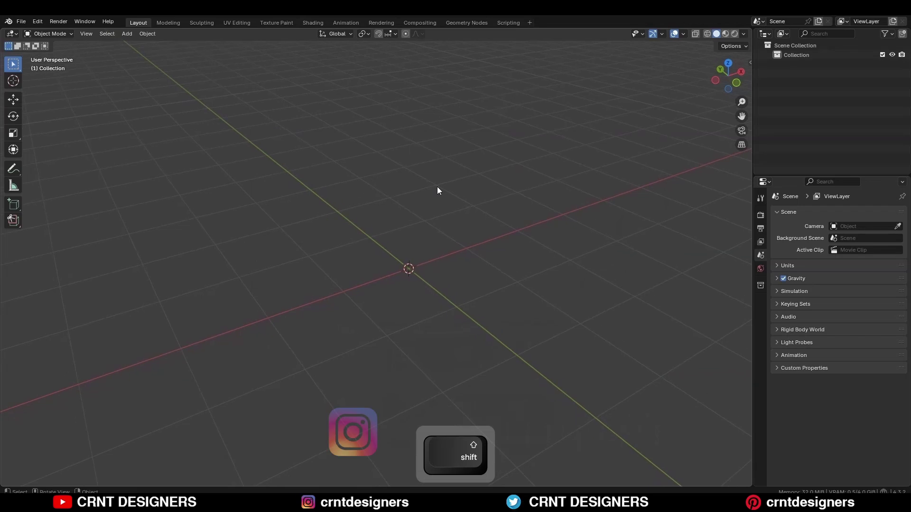
Add a cylinder mesh with 16 vertices, a 1 m radius and a 2 m depth at the world origin.
key(shift+a)
mouse_move(423, 172)
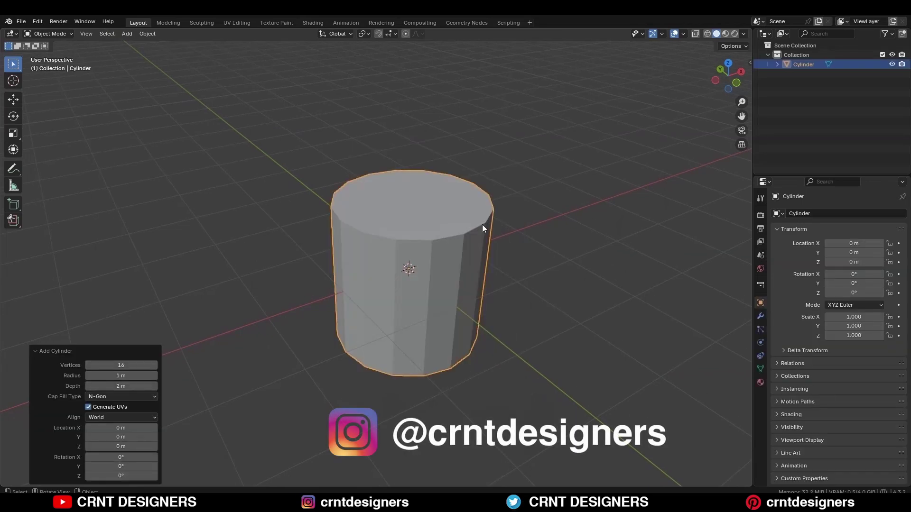
click(499, 221)
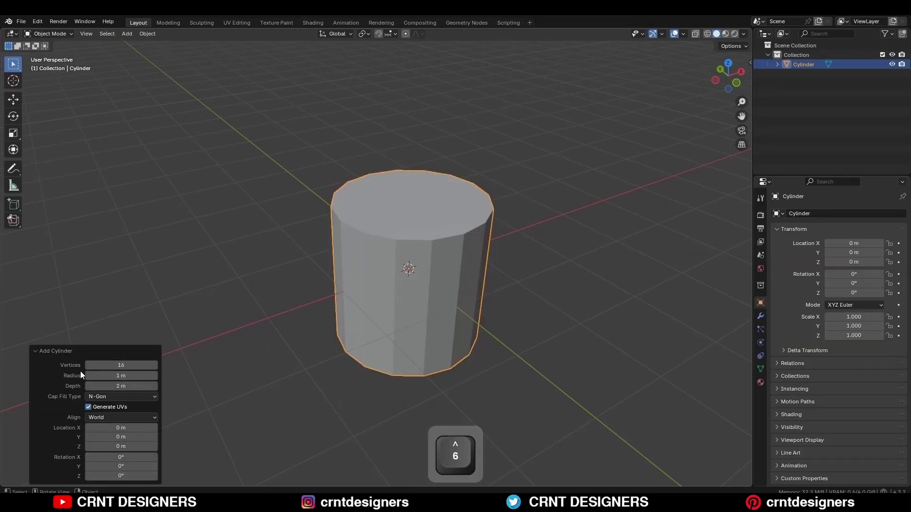
click(535, 195)
From the front view, raise the cylinder 1 m along Z and scale it to 0.5 in X and Y only.
click(736, 84)
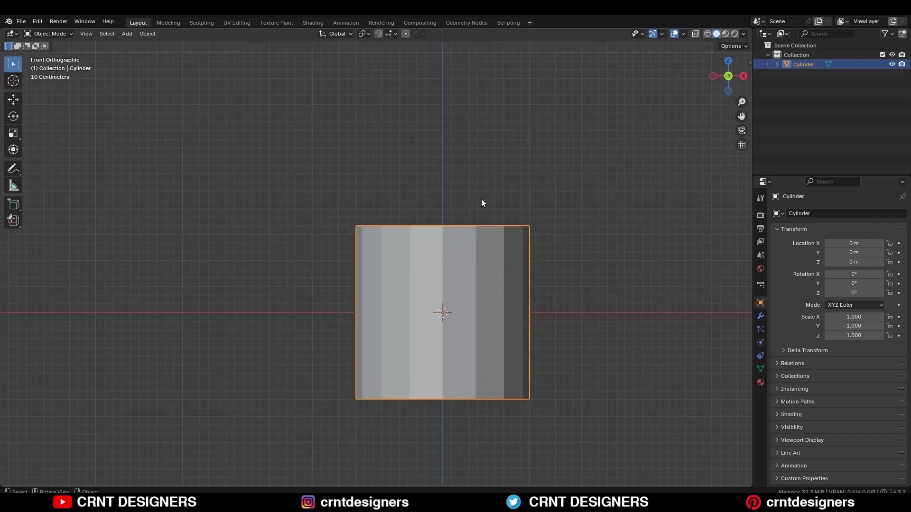
ctrl+drag(442, 277, 446, 190)
key(s)
key(shift+z)
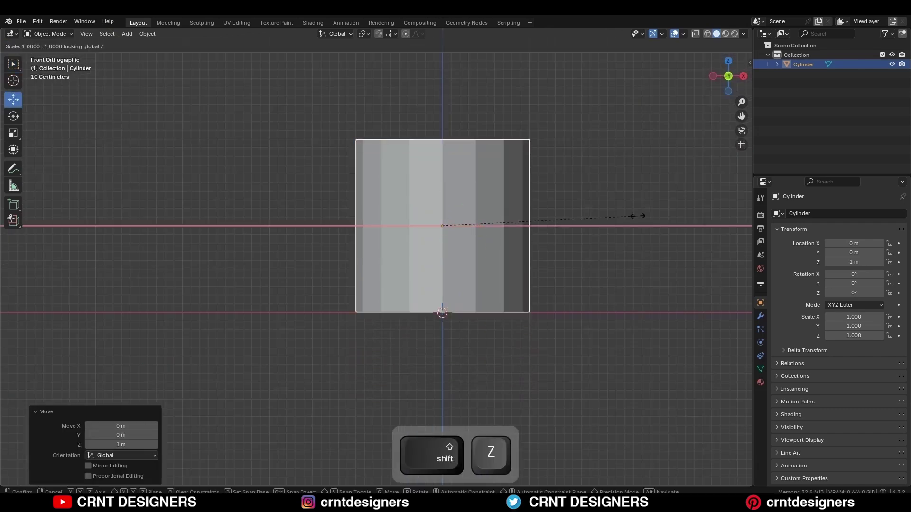
key(ctrl)
click(541, 249)
In Edit Mode, add a centred loop cut around the cylinder and another one centred in its lower half.
key(Tab)
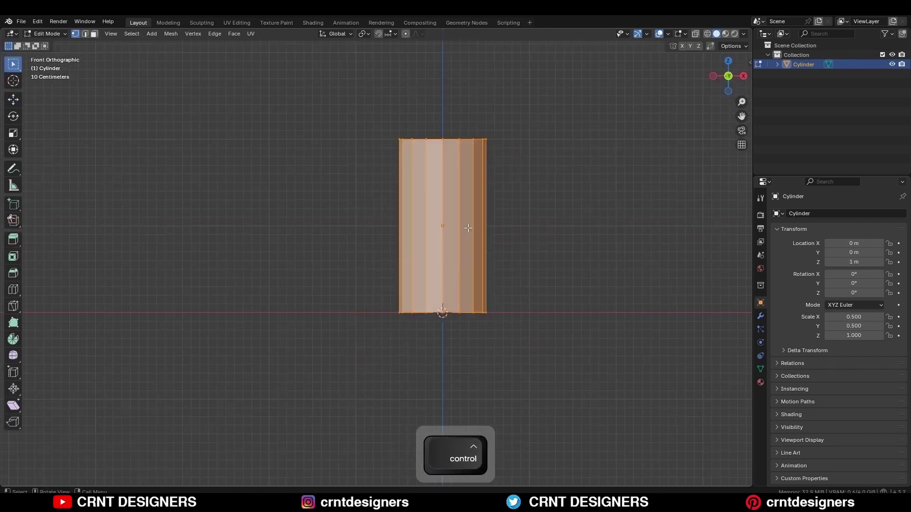
key(ctrl+r)
click(468, 227)
right_click(468, 228)
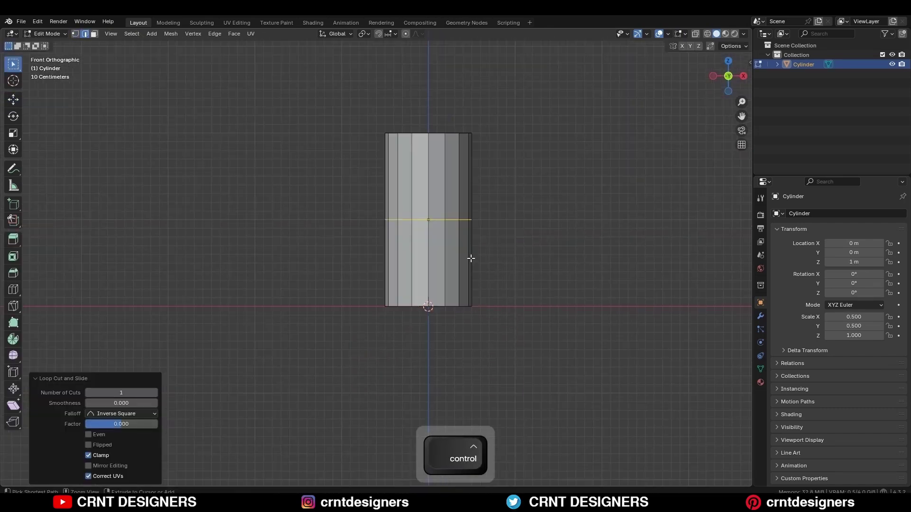
key(ctrl+r)
click(468, 261)
right_click(468, 262)
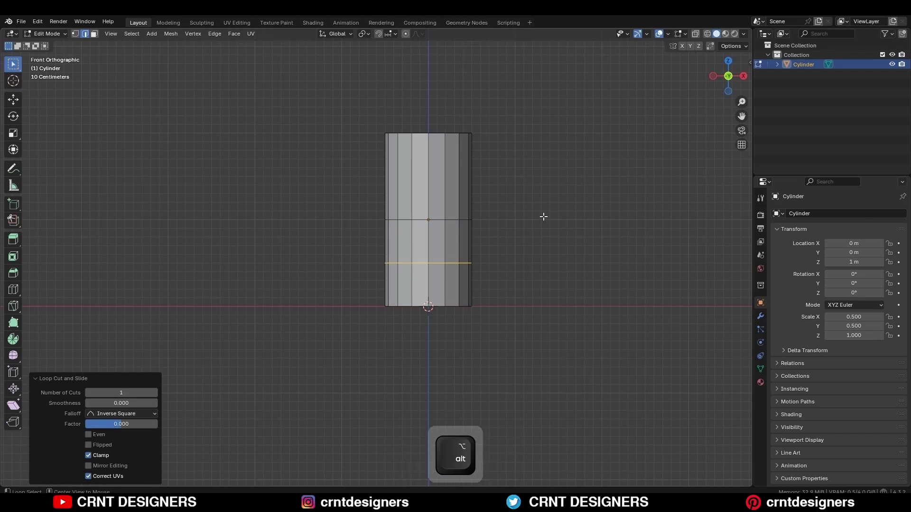
Dissolve the edge loop at the cylinder's mid-height, keeping only the lower loop.
key(alt+z)
drag(339, 234, 339, 235)
key(ctrl+x)
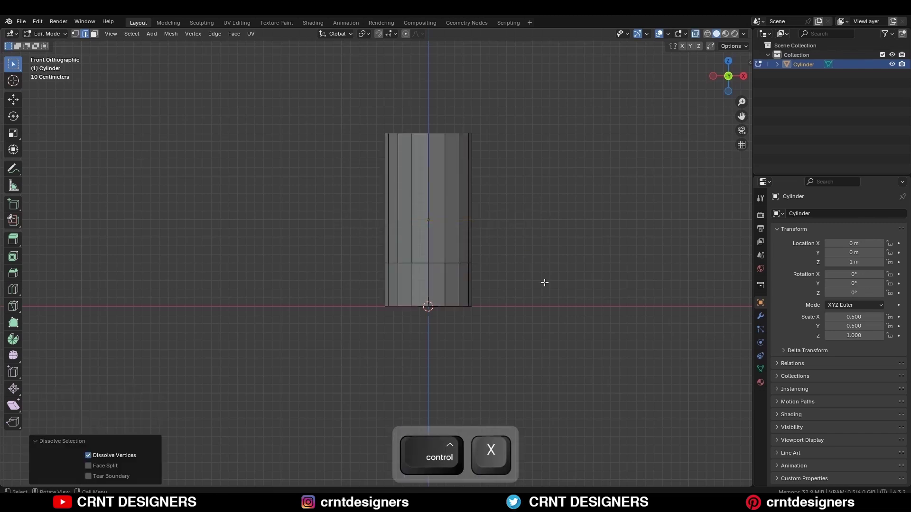
Scale the cylinder's bottom edge loop to 0.6 and its top edge loop to about half its width.
alt+click(442, 307)
click(490, 275)
drag(563, 102, 260, 166)
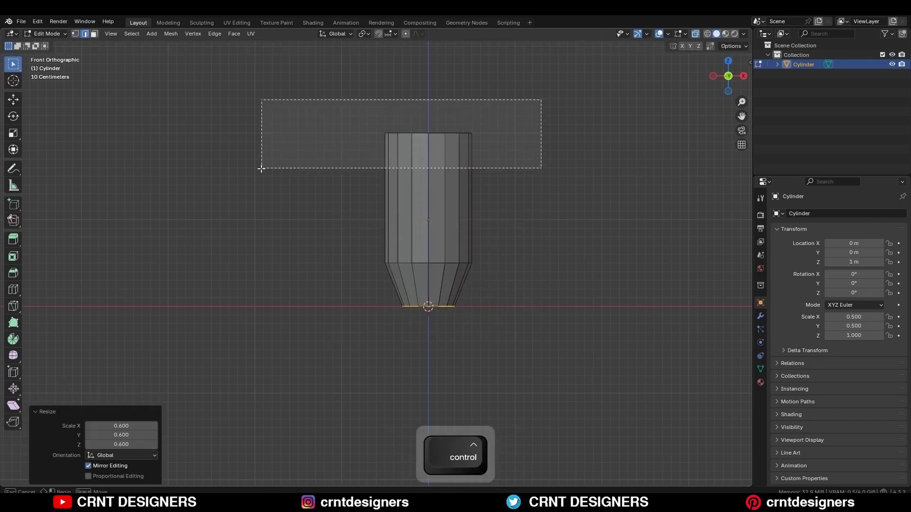
key(s)
click(482, 175)
key(alt+a)
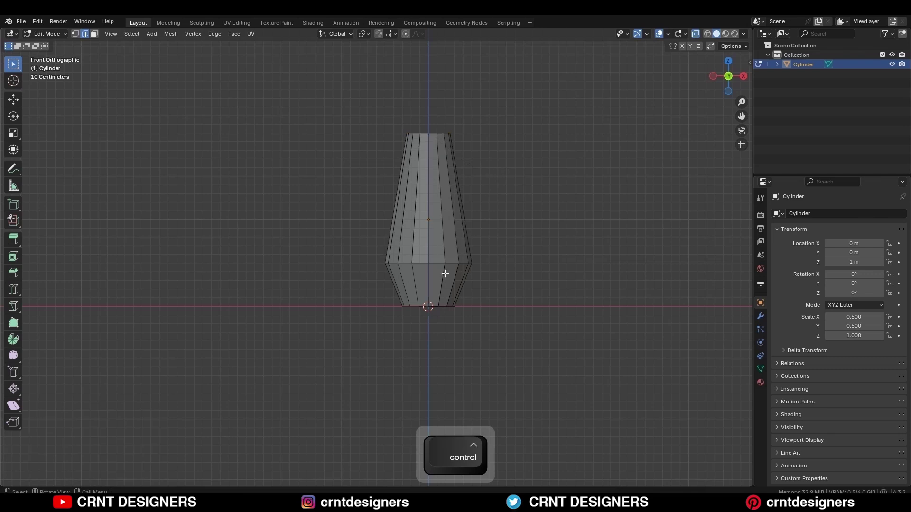
Slide the widest edge loop upward by a factor of 0.1 and enlarge it slightly.
key(g)
key(g)
click(447, 248)
key(s)
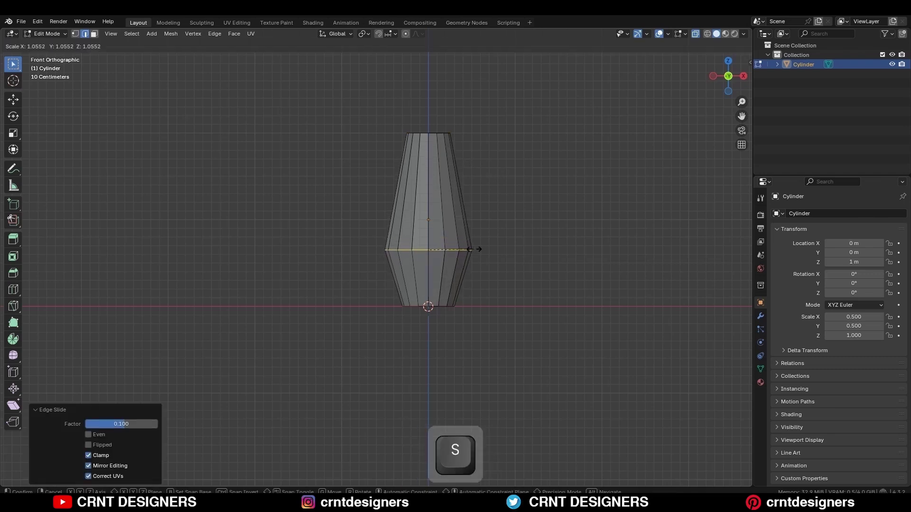
click(483, 250)
Move the widest edge loop down 0.1 m along Z and return to Object Mode.
key(g)
key(z)
ctrl+click(442, 252)
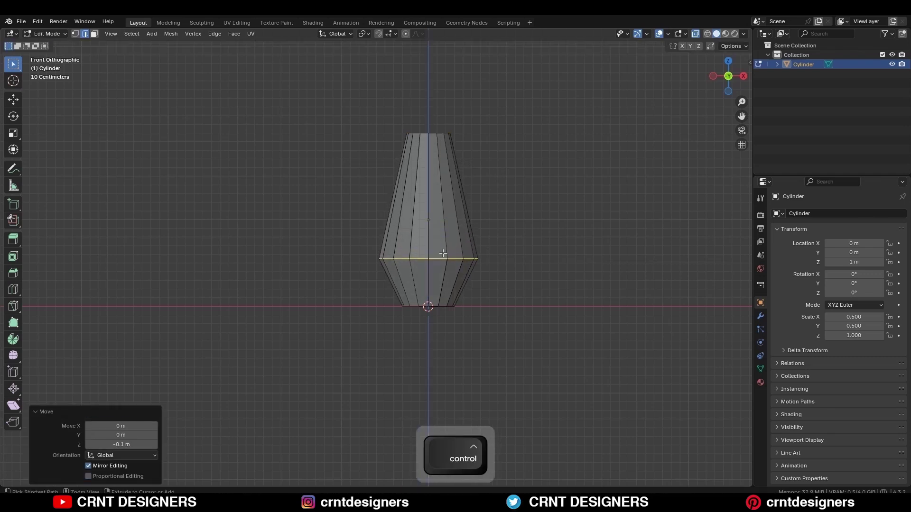
click(576, 193)
key(alt+z)
key(Tab)
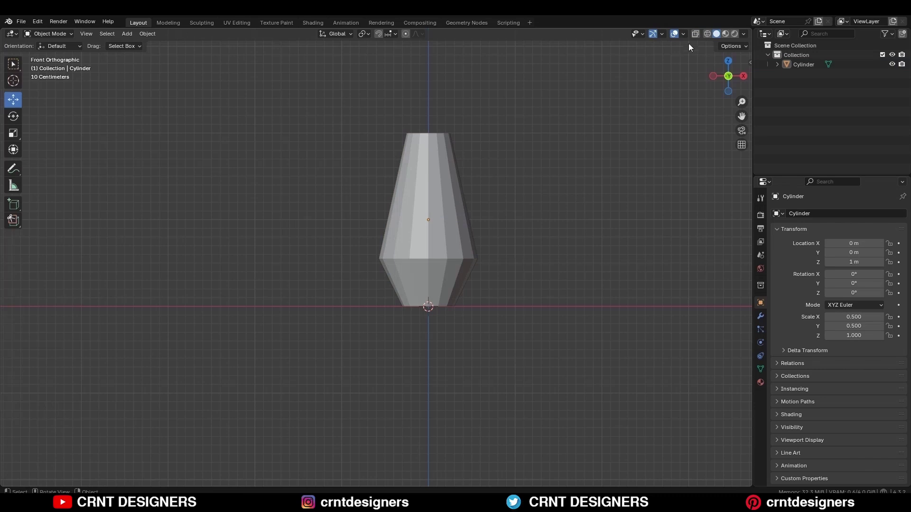
Turn on the wireframe overlay and apply the tapered cylinder's scale.
click(683, 34)
click(457, 203)
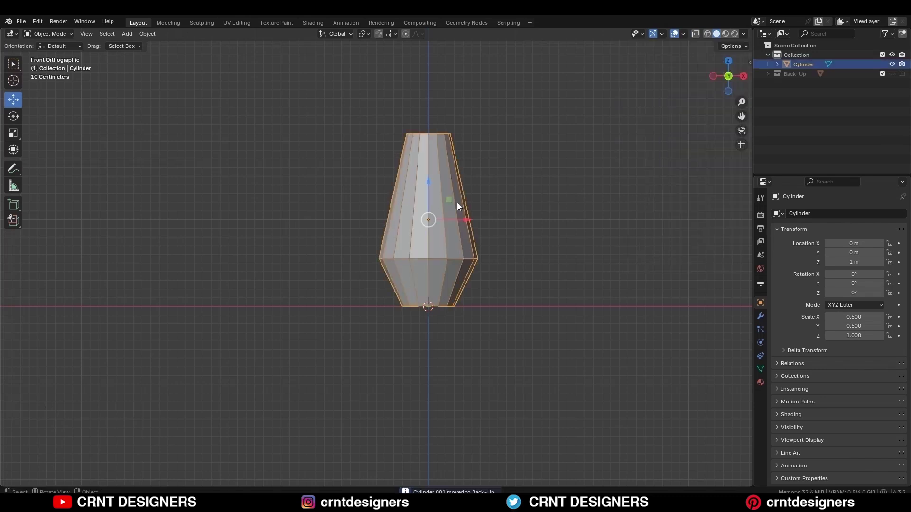
key(ctrl+a)
click(450, 218)
Delete the top and bottom cap faces of the tapered cylinder in Edit Mode.
key(Tab)
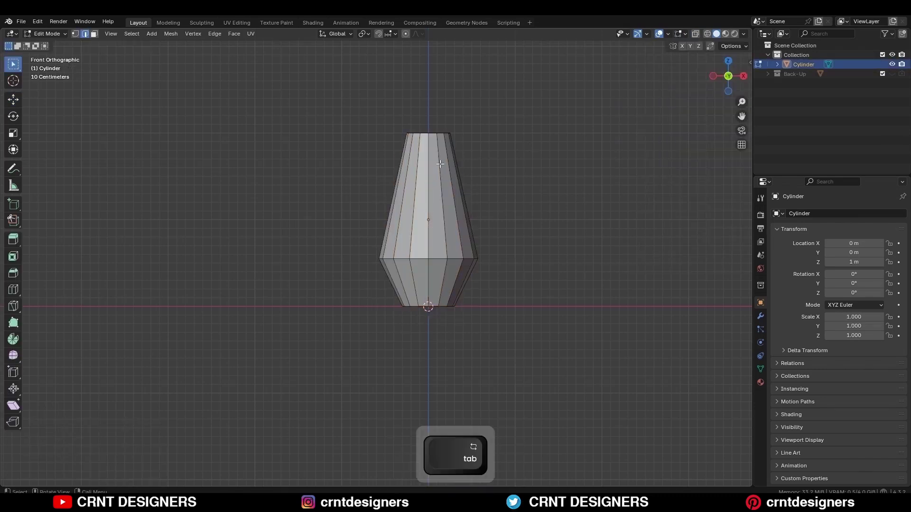
middle_drag(444, 170, 432, 224)
middle_drag(443, 148, 469, 148)
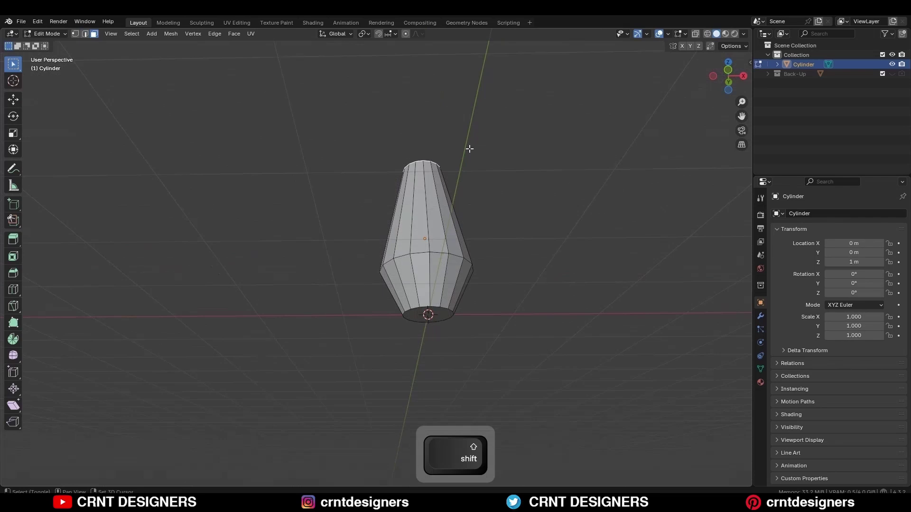
shift+click(420, 314)
key(x)
click(498, 240)
Select every other vertex of the open top rim with Checker Deselect and scale them inward in X and Y only.
key(KP_1)
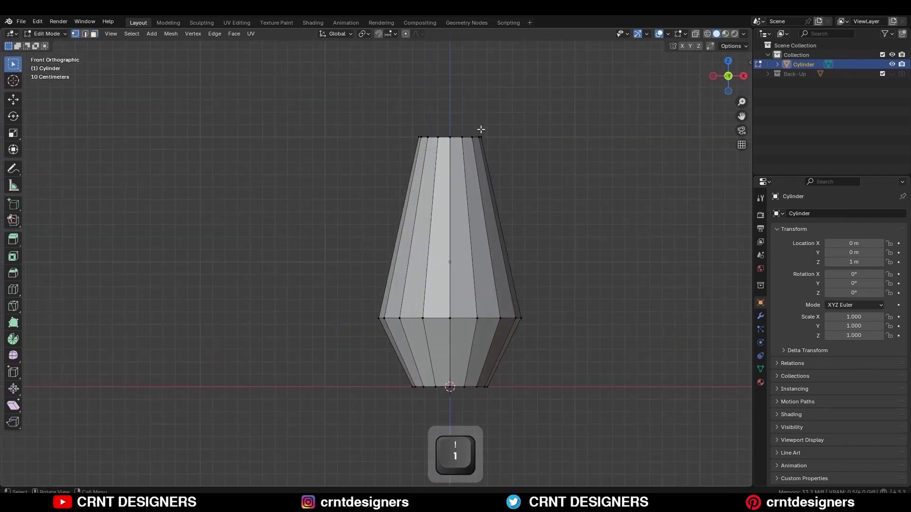
key(alt+z)
drag(530, 115, 411, 153)
key(alt+z)
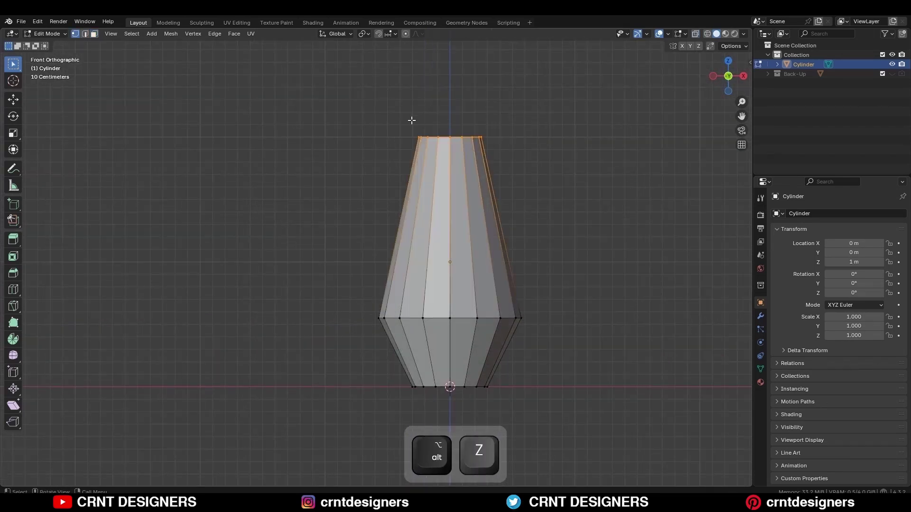
click(132, 34)
click(160, 128)
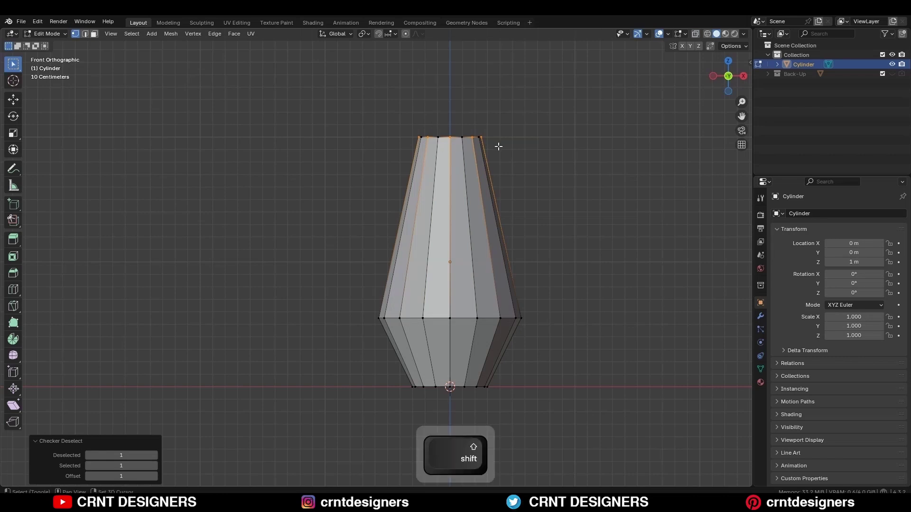
middle_drag(445, 148, 535, 169)
key(s)
key(shift+z)
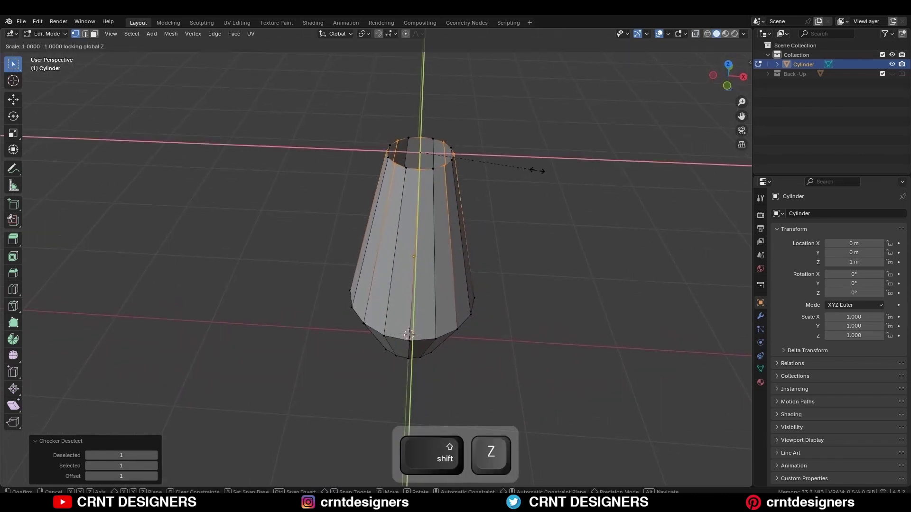
click(496, 175)
click(531, 254)
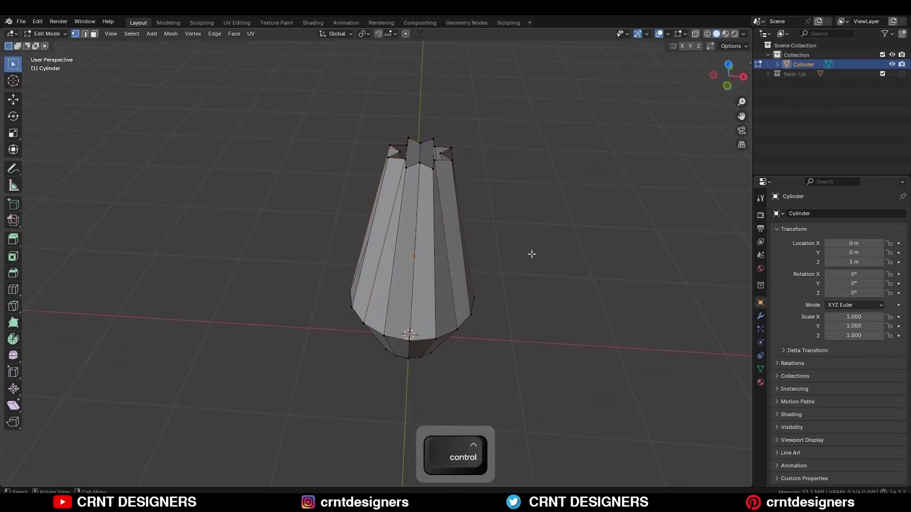
Select every other vertex of the widest loop with Checker Deselect and slide them down their edges toward the base.
middle_drag(484, 333, 470, 213)
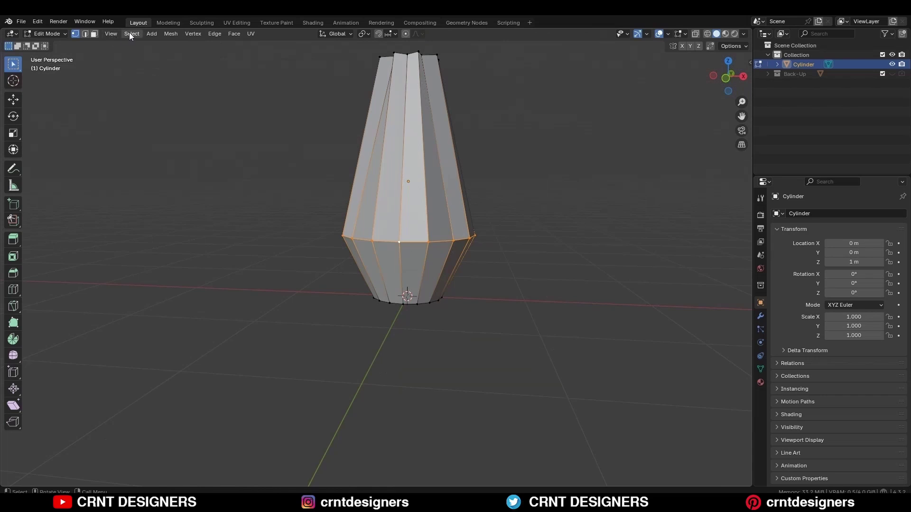
click(131, 34)
click(163, 129)
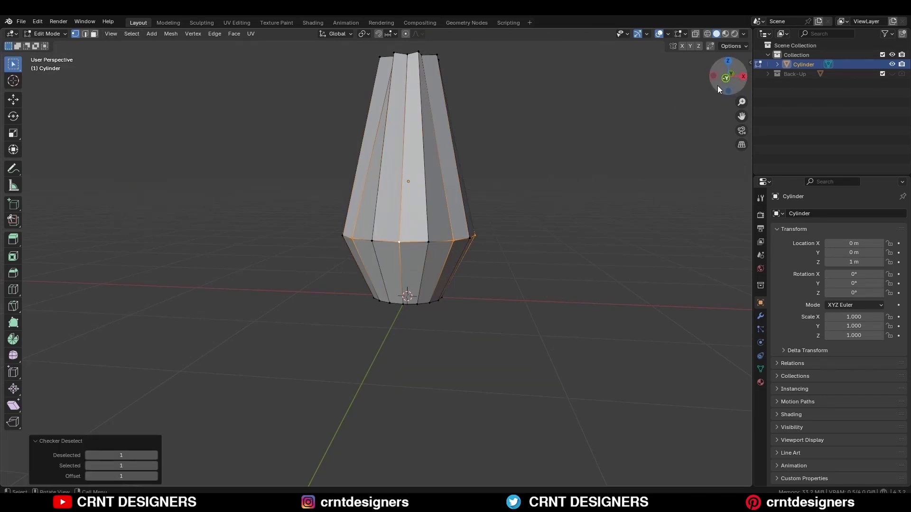
key(KP_1)
key(g)
key(g)
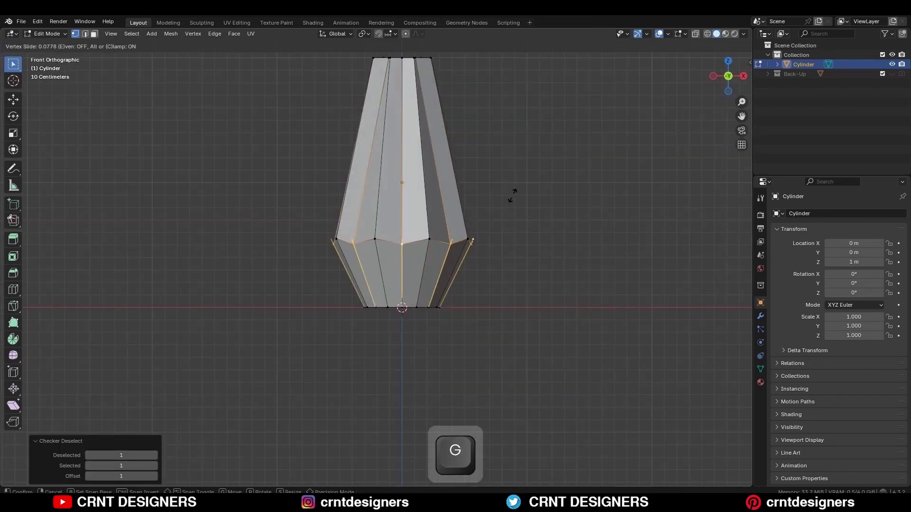
key(ctrl)
click(503, 235)
click(489, 144)
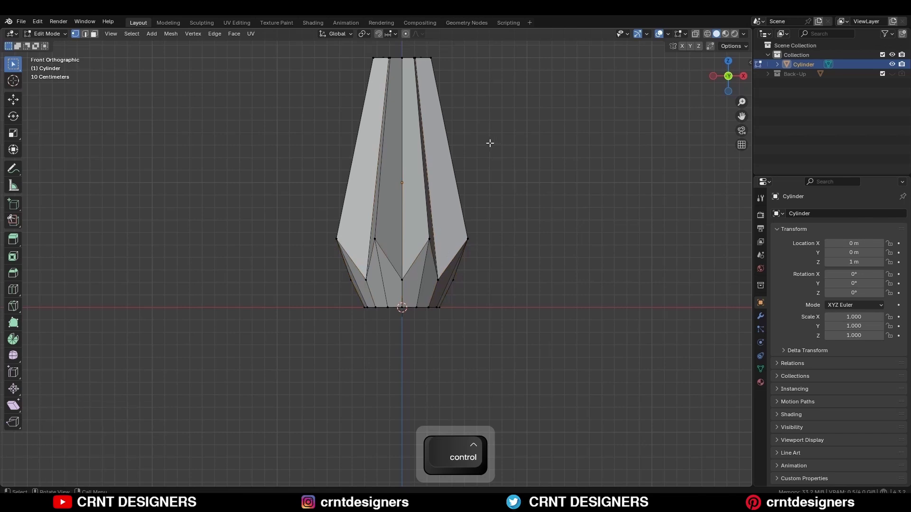
Select alternate bottom rim vertices using Checker Deselect with offset 2 and scale them to 0.6 in X and Y only.
shift+middle_drag(488, 143, 470, 188)
key(alt+z)
drag(480, 326, 332, 370)
key(alt+z)
click(132, 34)
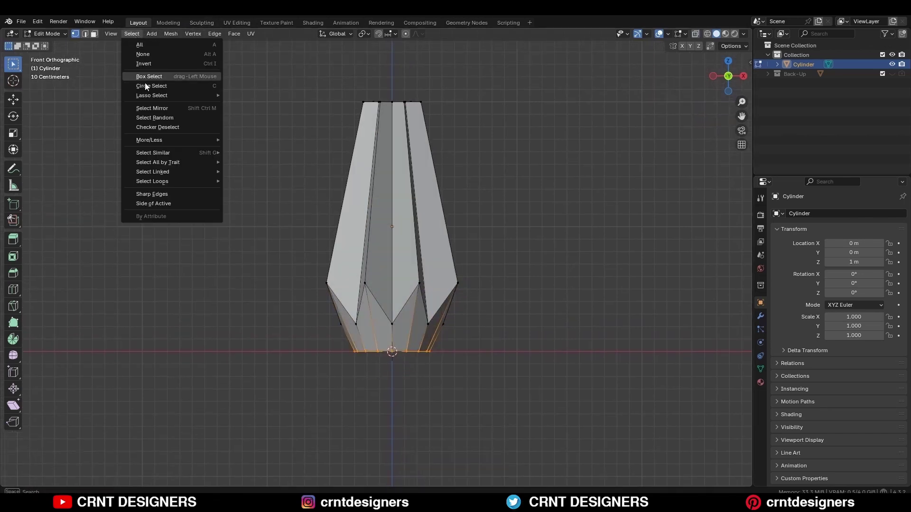
click(158, 127)
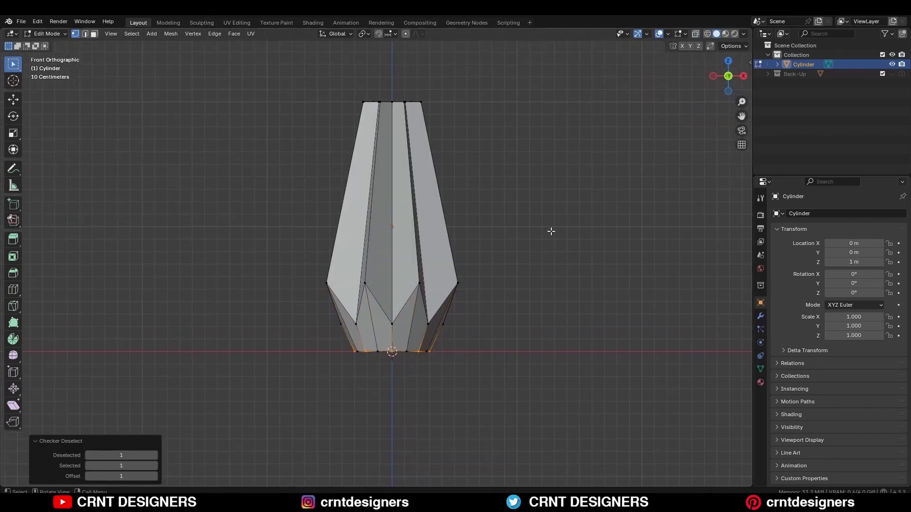
click(155, 476)
key(s)
key(shift+z)
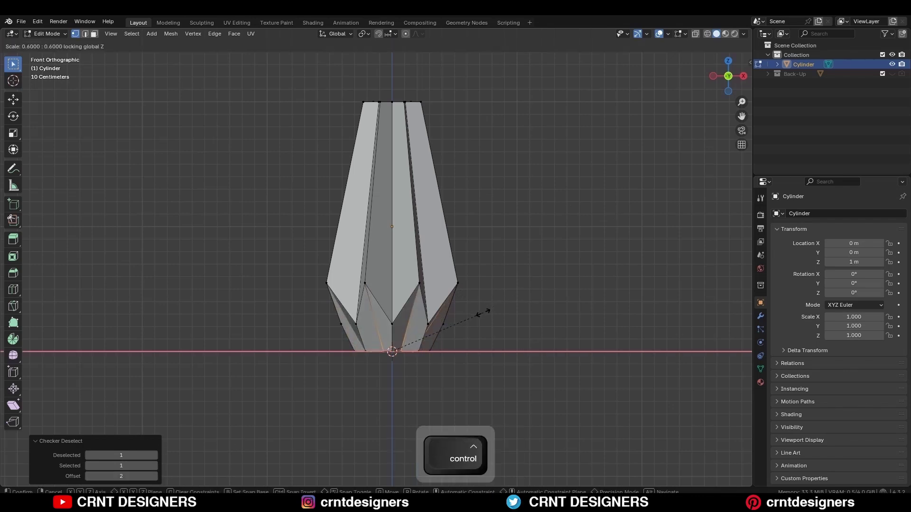
click(483, 313)
Add two evenly spaced loop cuts around the lower zigzag section of the body.
mouse_move(482, 313)
middle_down()
mouse_move(413, 241)
mouse_move(495, 325)
middle_up()
key(KP_1)
key(ctrl+r)
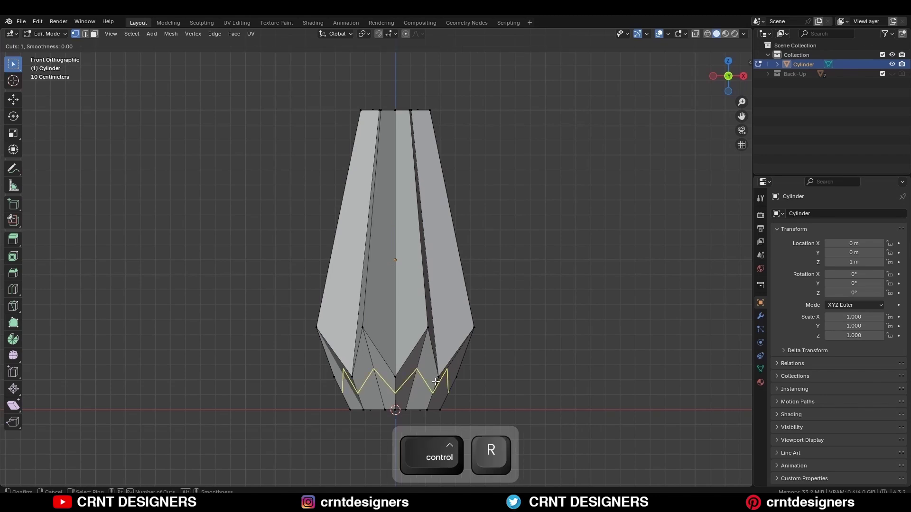
scroll(436, 382, up, 1)
click(436, 382)
right_click(435, 382)
Add seven evenly spaced loop cuts around the tall upper section of the body.
key(ctrl+r)
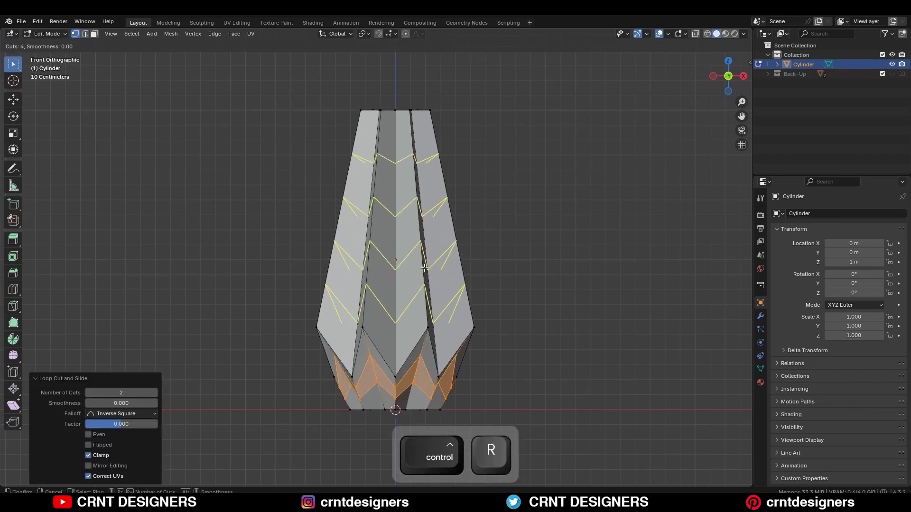
scroll(424, 267, up, 3)
click(424, 267)
right_click(425, 265)
click(496, 232)
shift+middle_drag(473, 332, 470, 324)
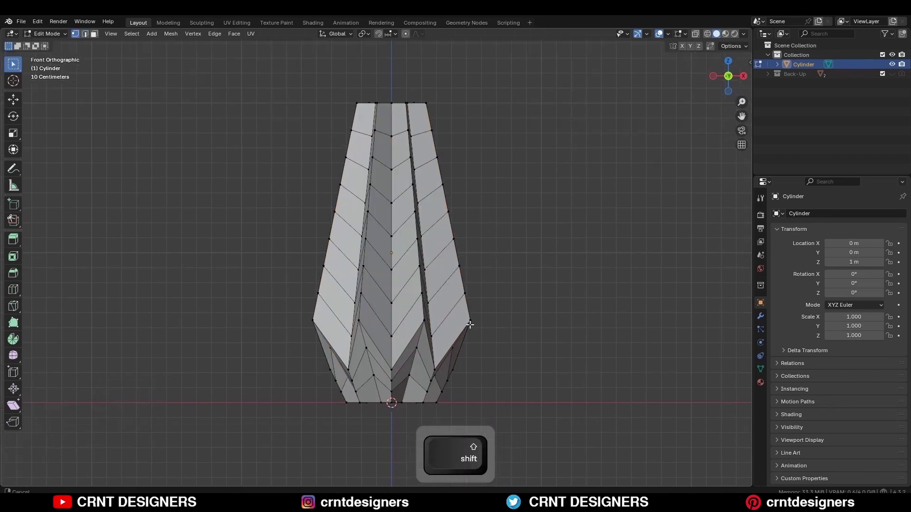
In Object Mode, add a Simple Deform modifier to the body in Twist mode with Z as the axis.
key(Tab)
click(761, 316)
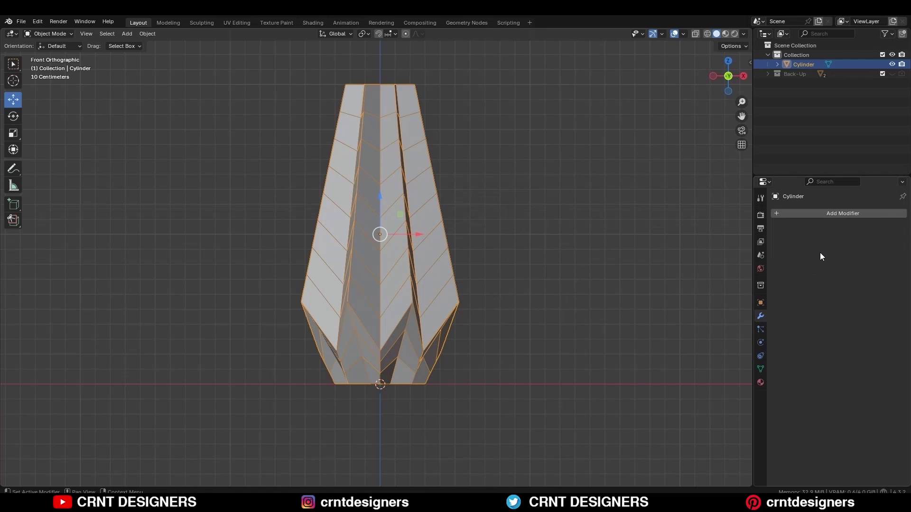
click(824, 211)
mouse_move(806, 257)
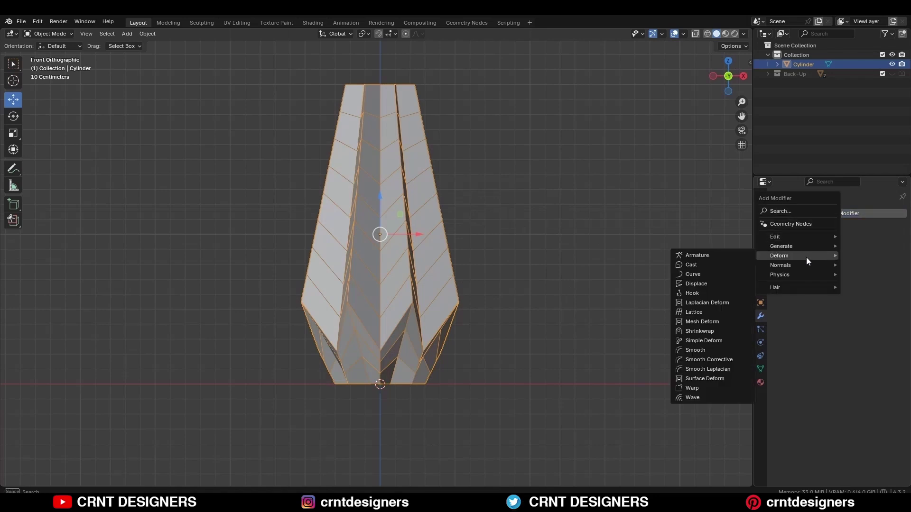
click(703, 340)
click(860, 302)
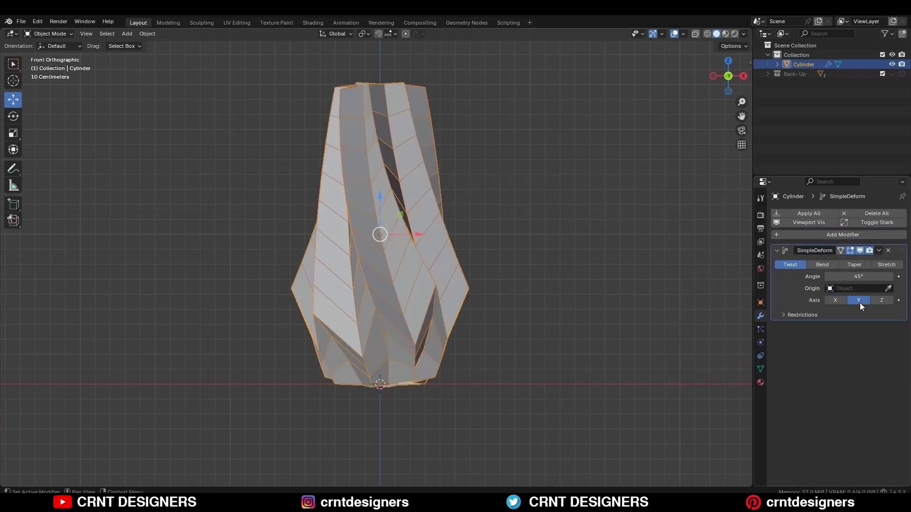
click(886, 301)
middle_drag(451, 265, 446, 360)
shift+middle_drag(470, 365, 449, 407)
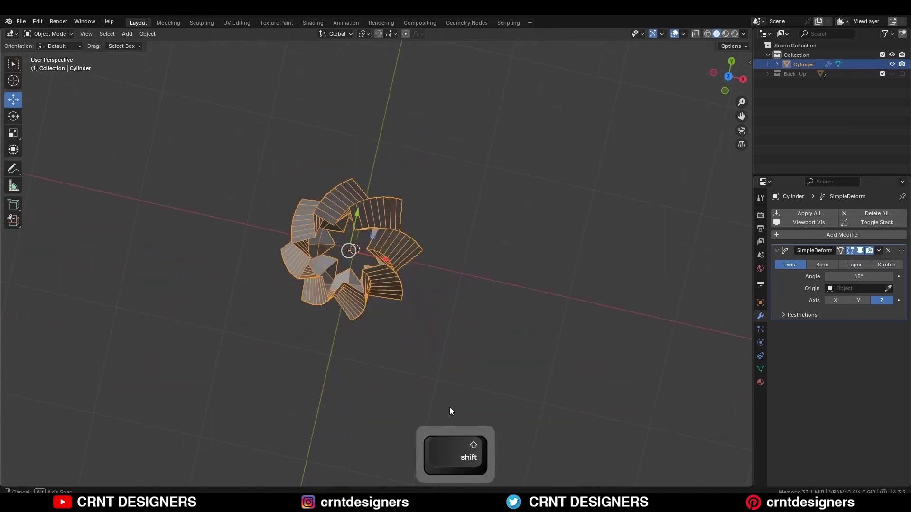
Set the twist angle to 90° and apply the Simple Deform modifier.
key(KP_1)
mouse_move(858, 277)
ctrl+mouse_down()
mouse_move(891, 276)
mouse_move(867, 277)
ctrl+mouse_up()
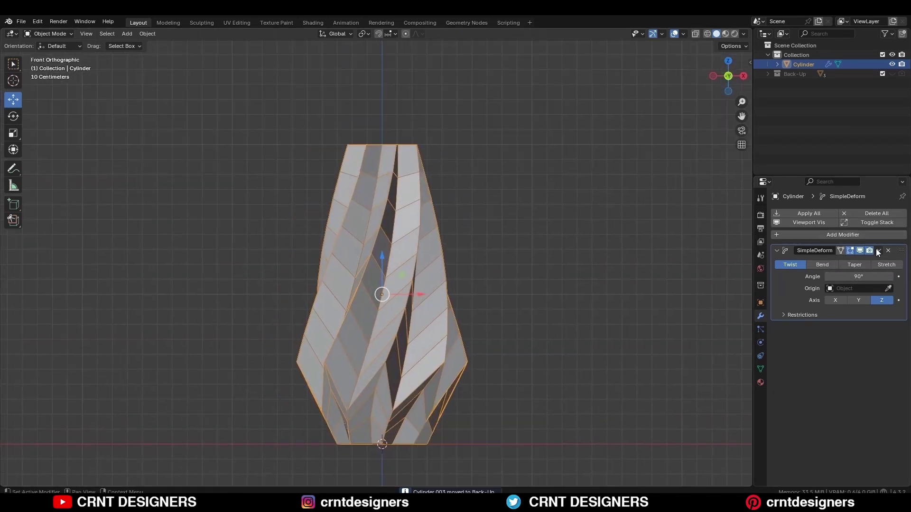
click(877, 251)
click(874, 261)
Add a cube, raise it 1 m along Z and set its origin to the 3D cursor.
key(n)
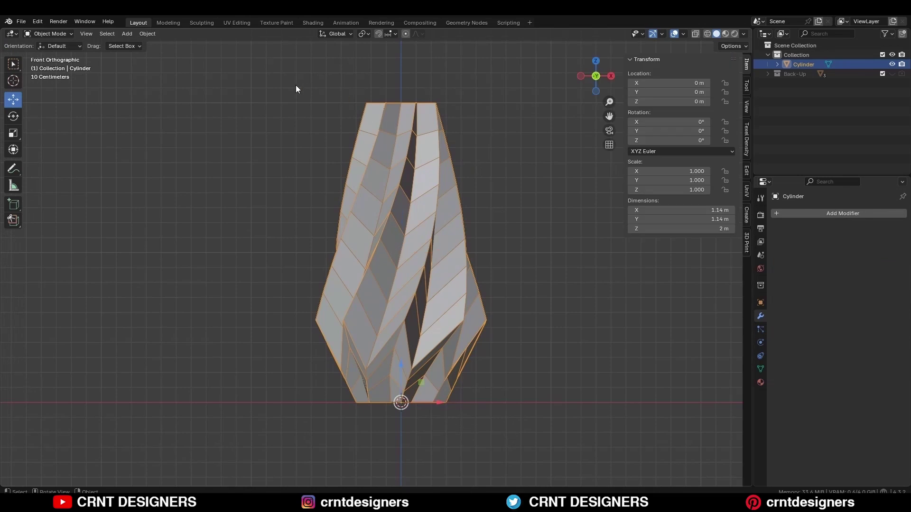
key(shift+a)
mouse_move(403, 90)
click(436, 101)
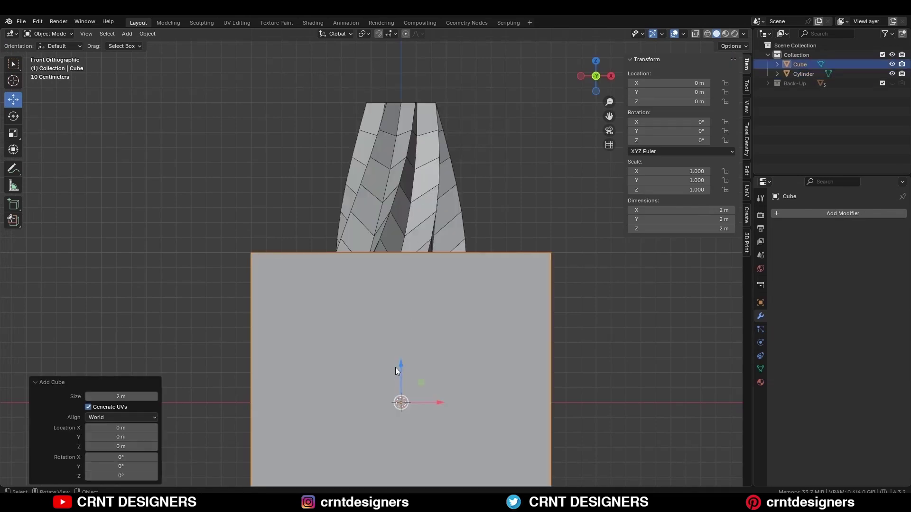
ctrl+drag(398, 368, 420, 231)
right_click(424, 229)
mouse_move(425, 229)
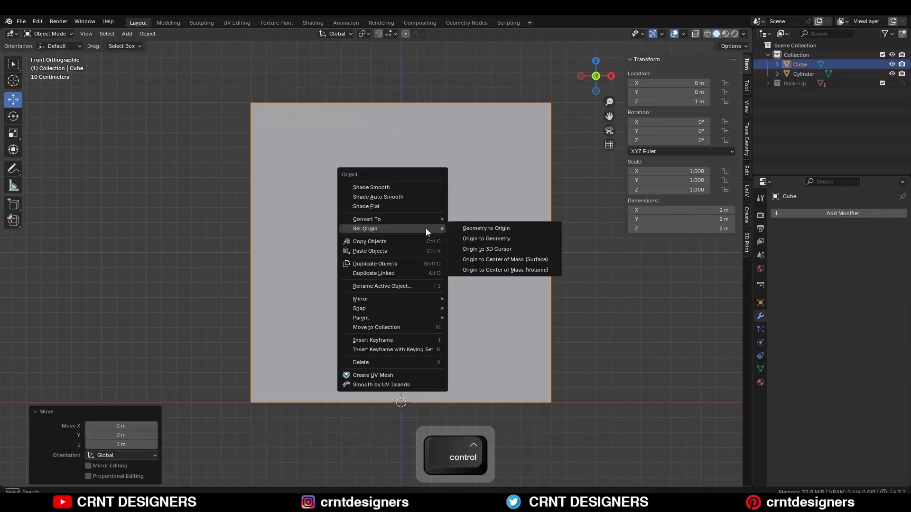
click(476, 248)
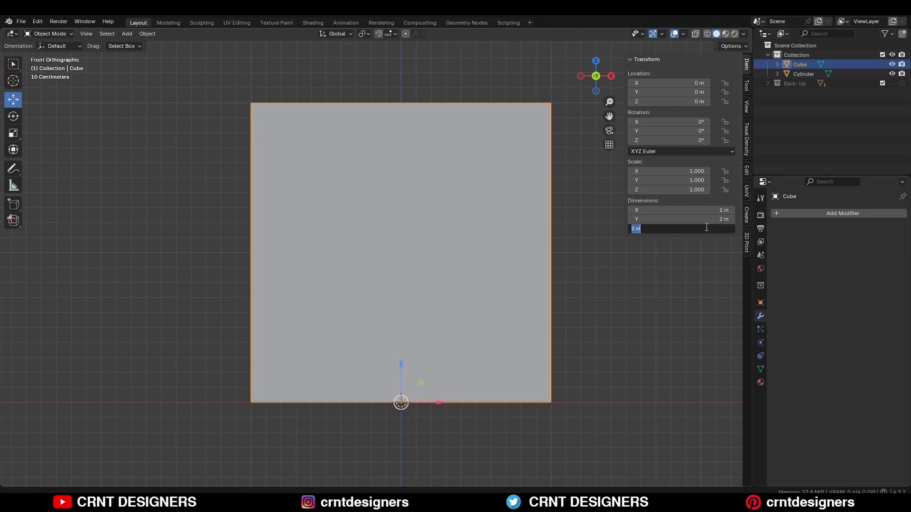
Set the cube's Z dimension to 30 cm.
click(704, 225)
text(30cm)
click(660, 258)
Scale the twisted body uniformly to 0.150 so its height matches the 0.3 m reference cube.
click(472, 244)
shift+middle_drag(526, 178, 518, 146)
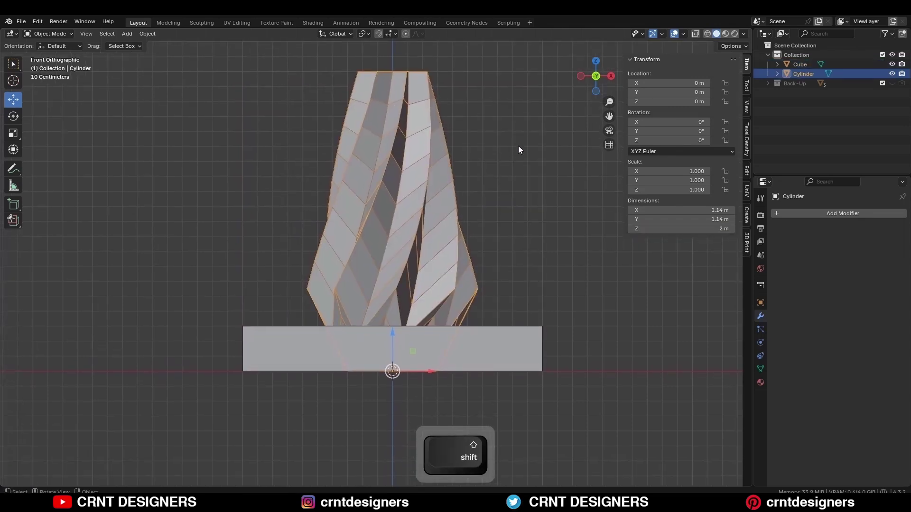
key(s)
ctrl+click(436, 318)
scroll(439, 319, up, 5)
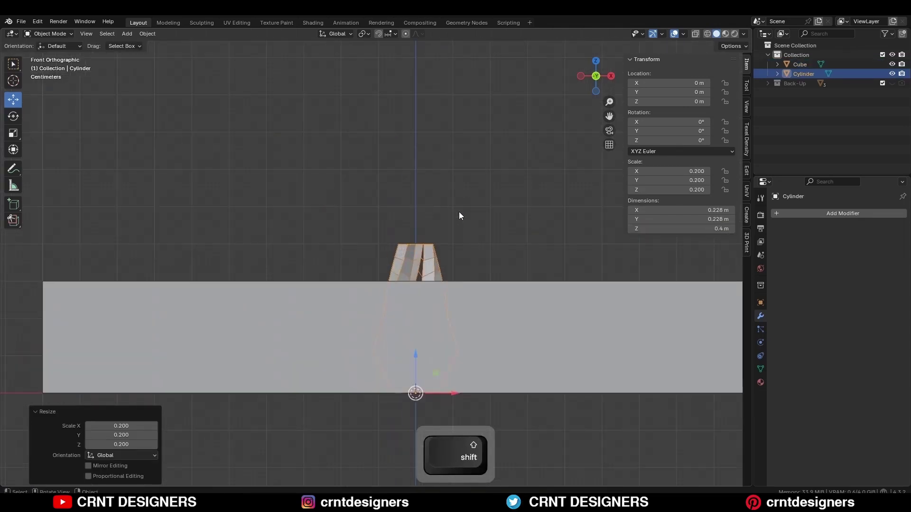
key(s)
ctrl+click(487, 237)
scroll(487, 242, up, 1)
key(alt+z)
key(s)
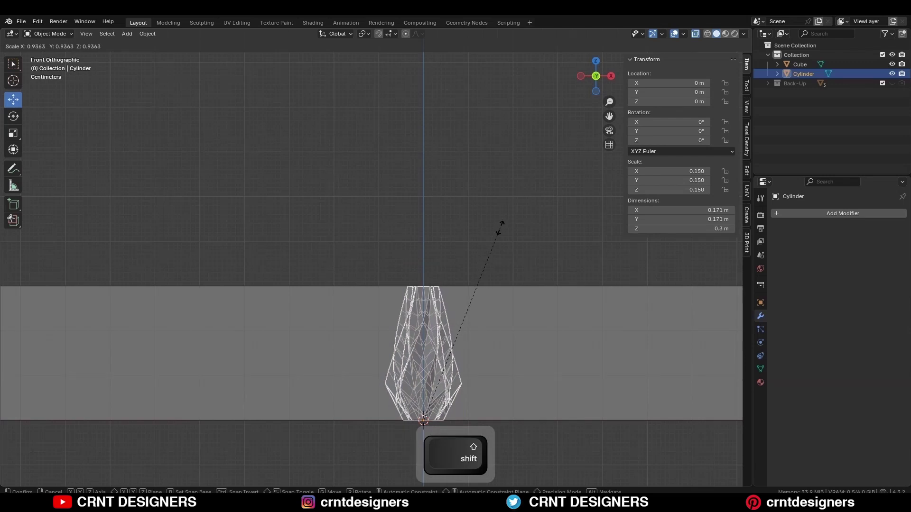
shift+click(494, 248)
click(494, 201)
Delete the reference cube and apply the body's scale.
scroll(494, 199, up, 1)
click(489, 234)
key(alt+z)
key(x)
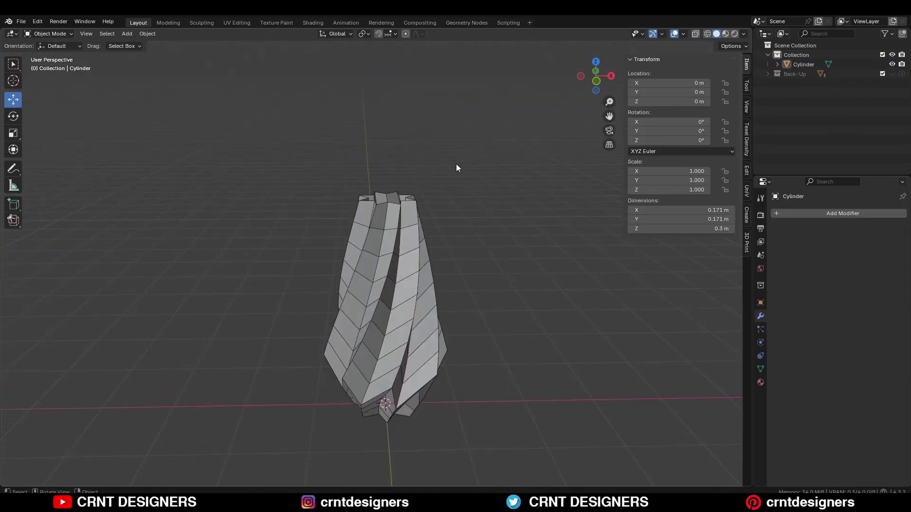
Add a Solidify modifier to the twisted body with a thickness of 0.005 m.
ctrl+click(381, 226)
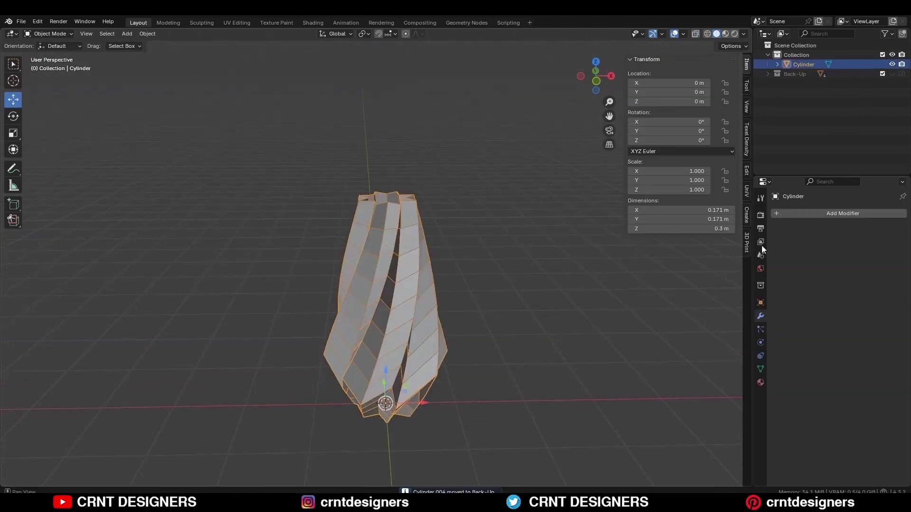
click(815, 214)
mouse_move(772, 204)
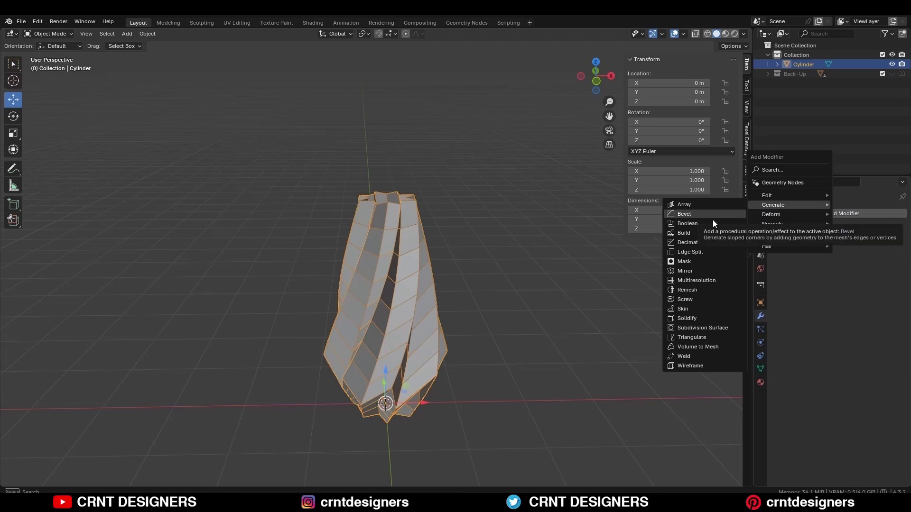
click(708, 321)
middle_drag(444, 265, 426, 300)
scroll(458, 251, up, 4)
middle_drag(469, 232, 491, 206)
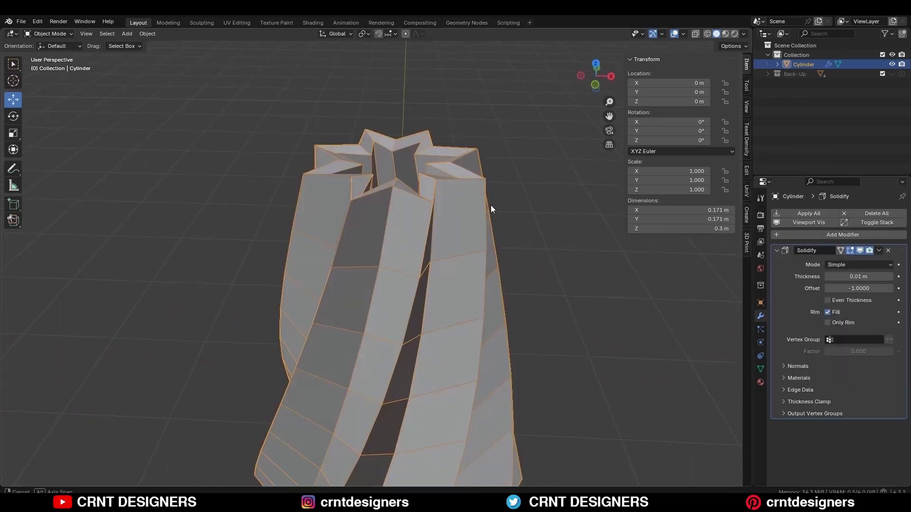
click(860, 276)
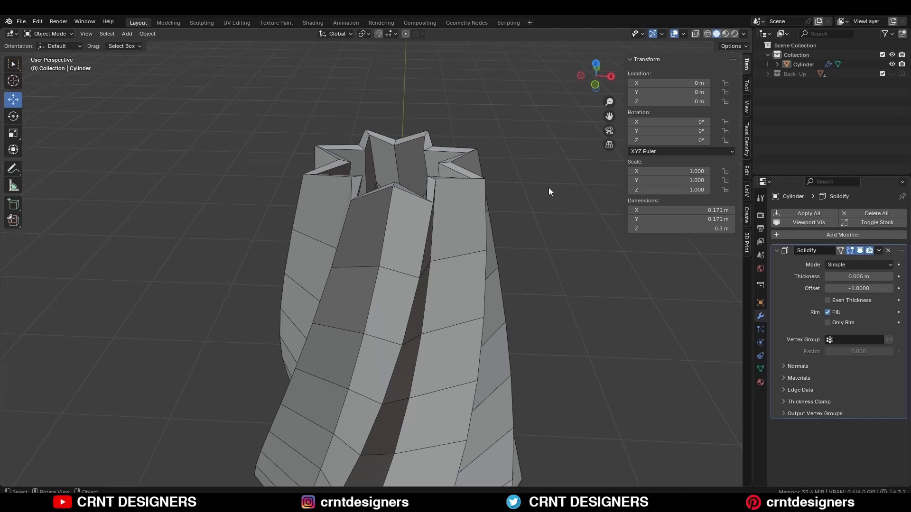
Select the body in front view and apply its Solidify modifier.
click(483, 195)
mouse_move(487, 195)
middle_down()
mouse_move(487, 211)
mouse_move(471, 188)
middle_up()
key(KP_1)
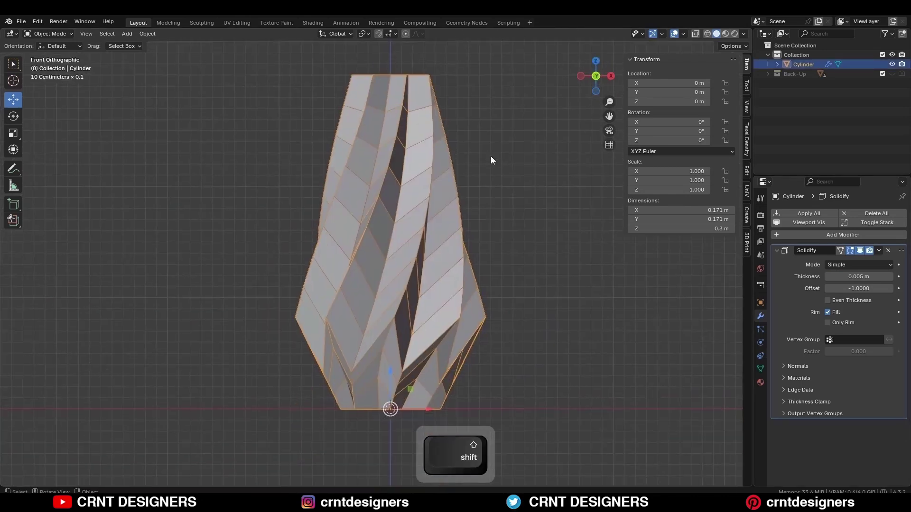
click(879, 251)
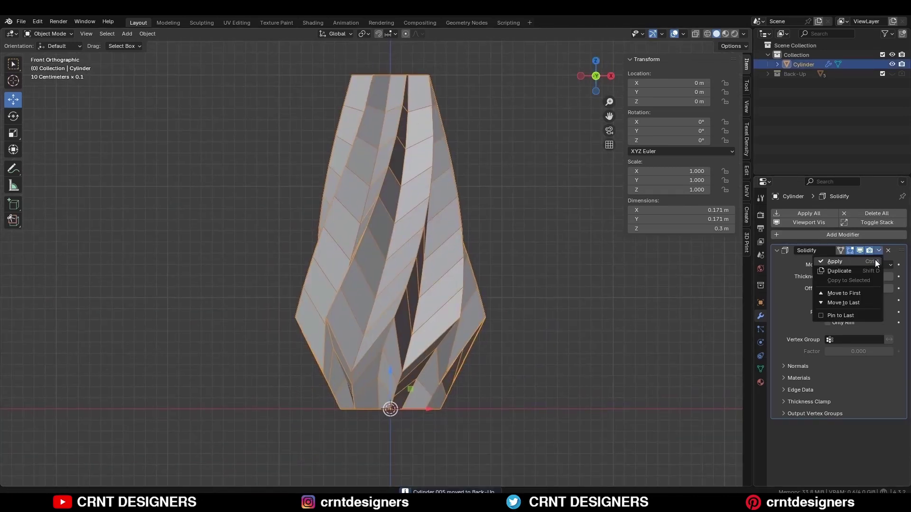
click(875, 260)
In Edit Mode, select the bottom rim geometry through the mesh and scale it to 0 in Z.
key(Tab)
scroll(448, 371, up, 4)
key(alt+z)
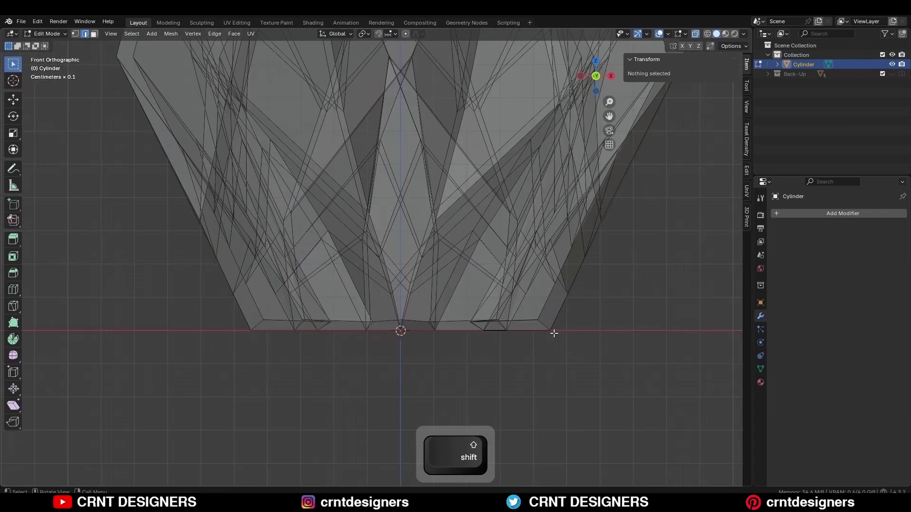
drag(565, 347, 345, 342)
text(sz0)
key(Return)
key(alt+z)
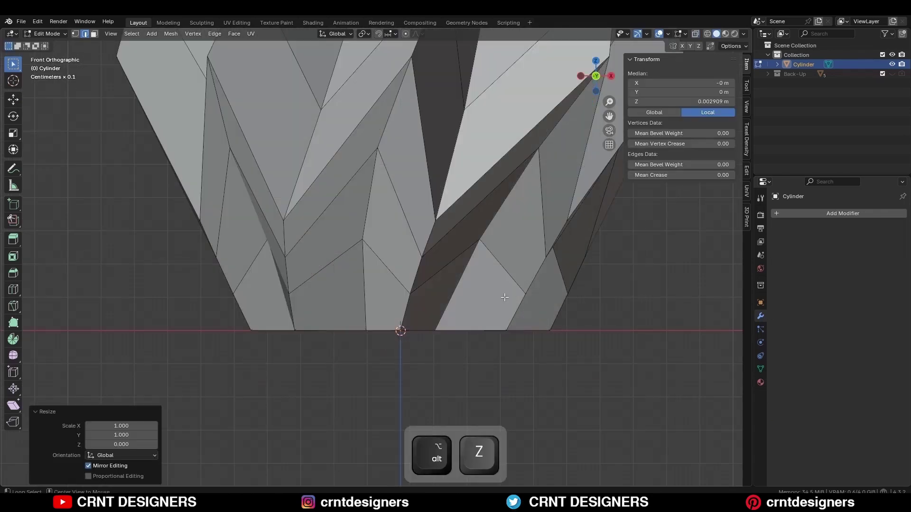
Select the face loop around the star-shaped bottom rim and delete it.
middle_drag(504, 297, 501, 256)
key(3)
alt+click(477, 256)
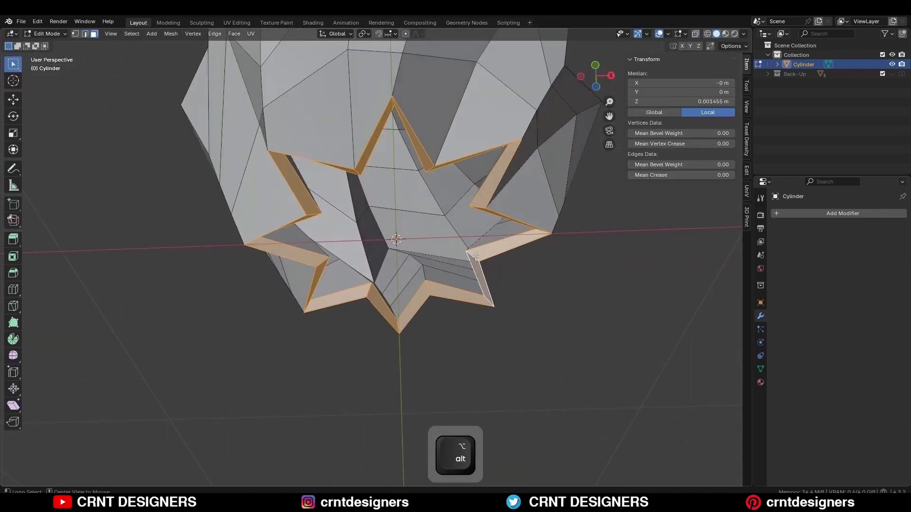
key(x)
click(490, 242)
Flatten the top rim face loop by scaling it to 0 in Z and return to Object Mode.
key(2)
text(s)
text(z)
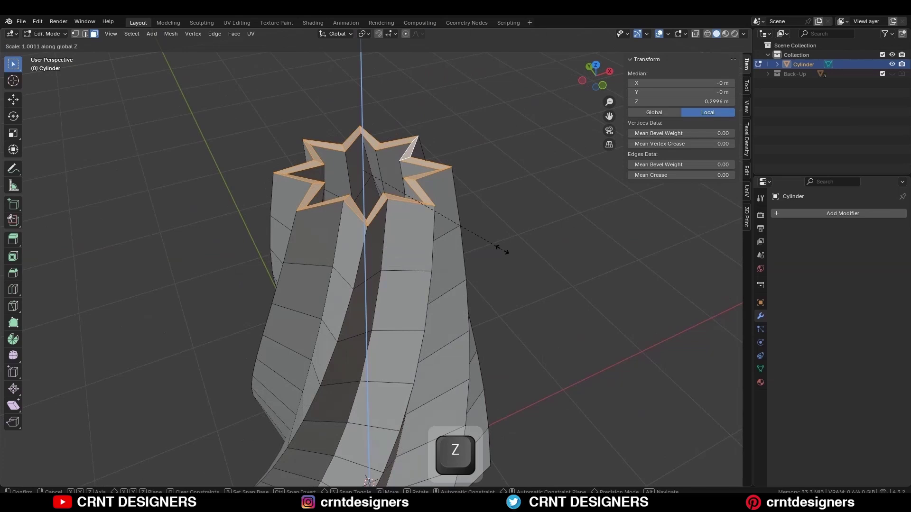
text(0)
click(502, 250)
click(500, 210)
key(Tab)
Add a level 3 Subdivision Surface modifier to the body and shade it smooth.
mouse_move(420, 237)
shift+middle_down()
mouse_move(426, 204)
mouse_move(419, 220)
shift+middle_up()
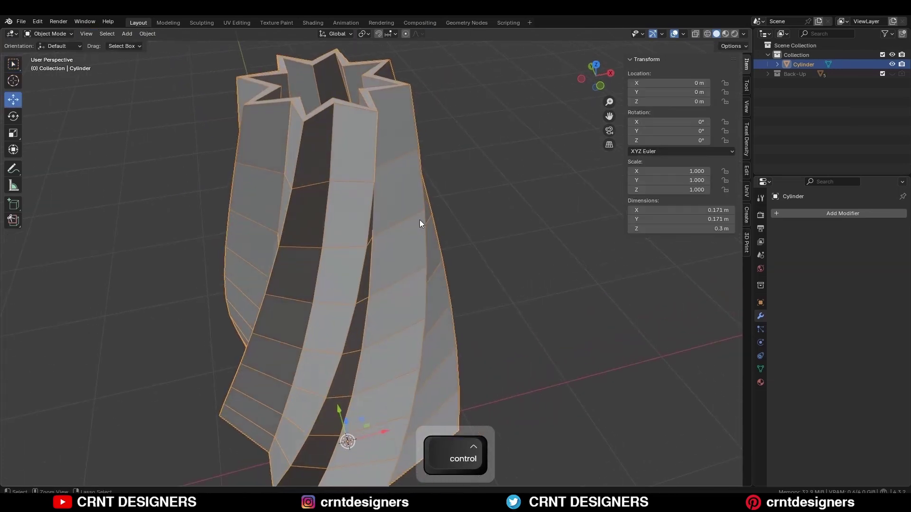
key(ctrl+3)
scroll(413, 218, down, 4)
middle_drag(371, 279, 372, 209)
right_click(372, 208)
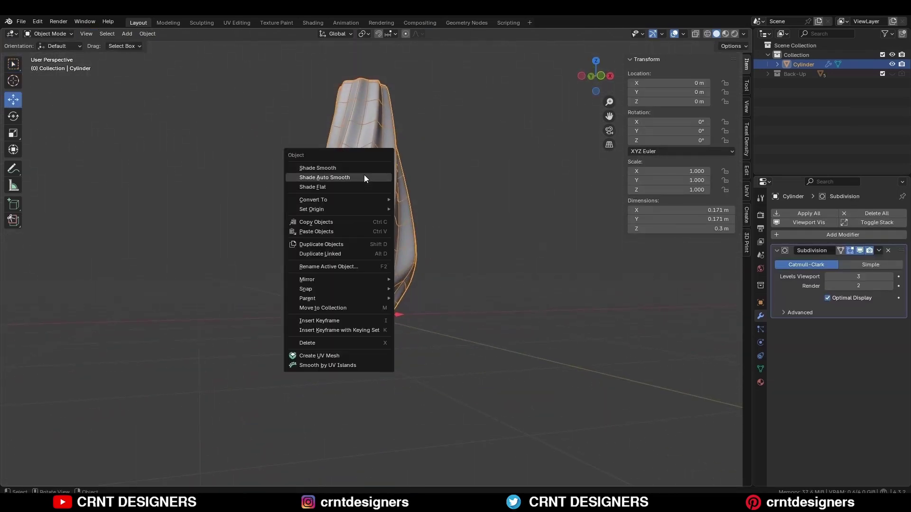
click(356, 168)
Open the body in Edit Mode from the front and turn off the Subdivision modifier's display while editing.
key(KP_1)
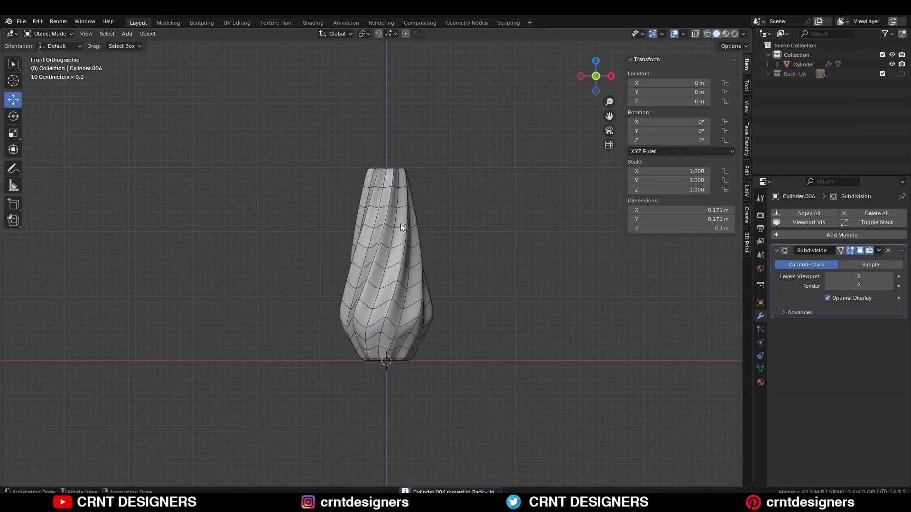
click(400, 223)
key(Tab)
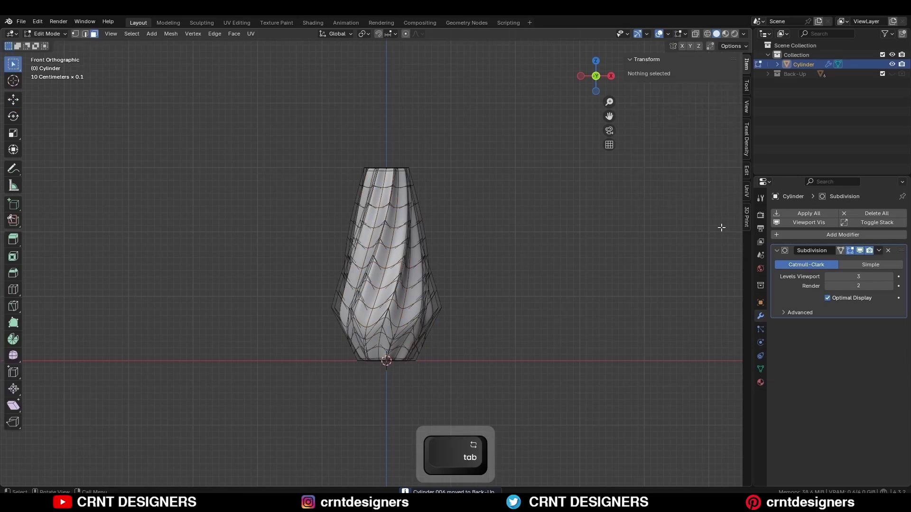
click(851, 250)
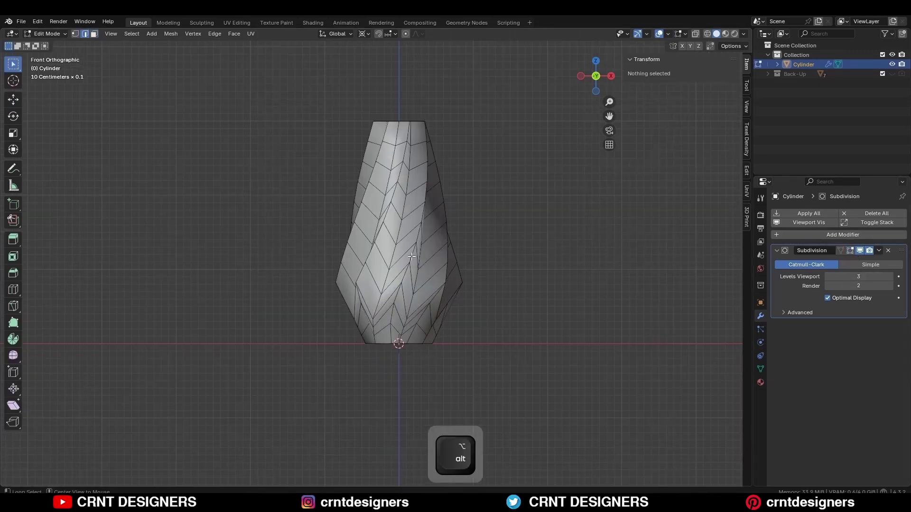
Select one outer ridge edge loop and extend it with Select Similar by Face Angles, threshold 0.00570.
alt+click(413, 254)
scroll(423, 283, up, 3)
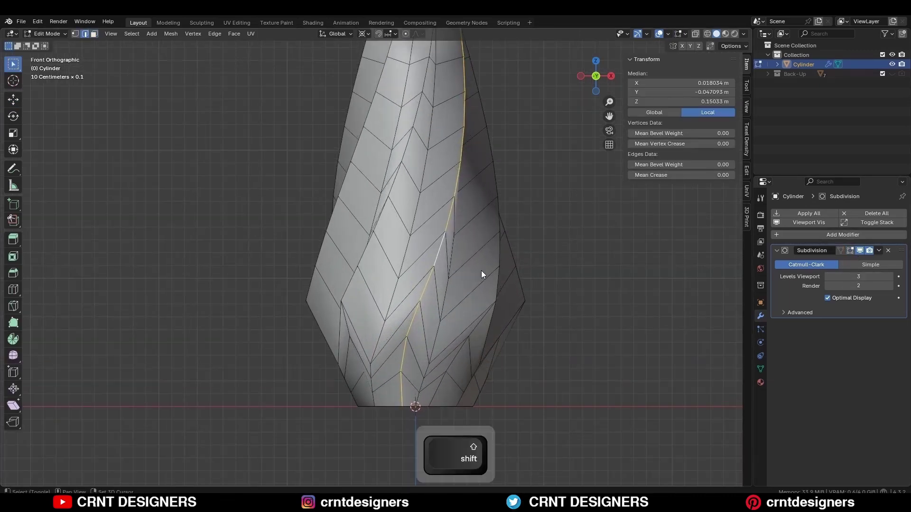
key(shift+g)
click(480, 269)
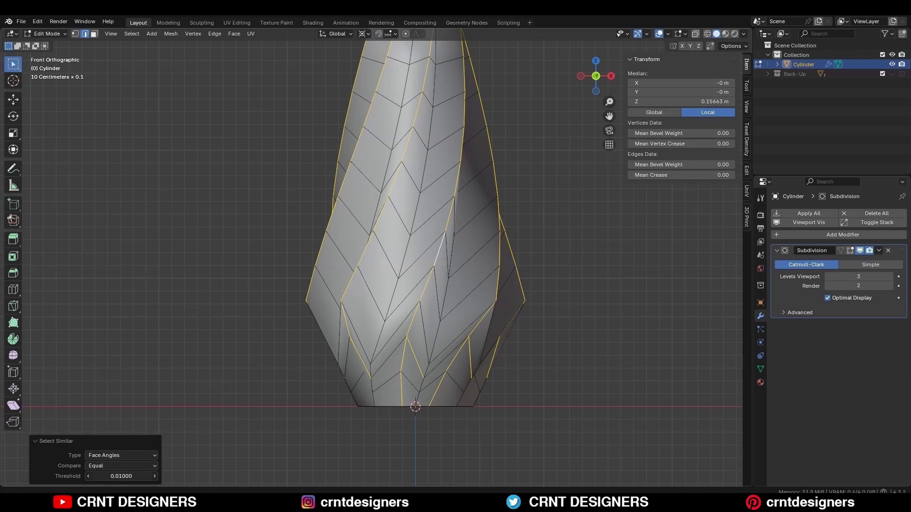
drag(121, 475, 140, 476)
scroll(359, 347, down, 2)
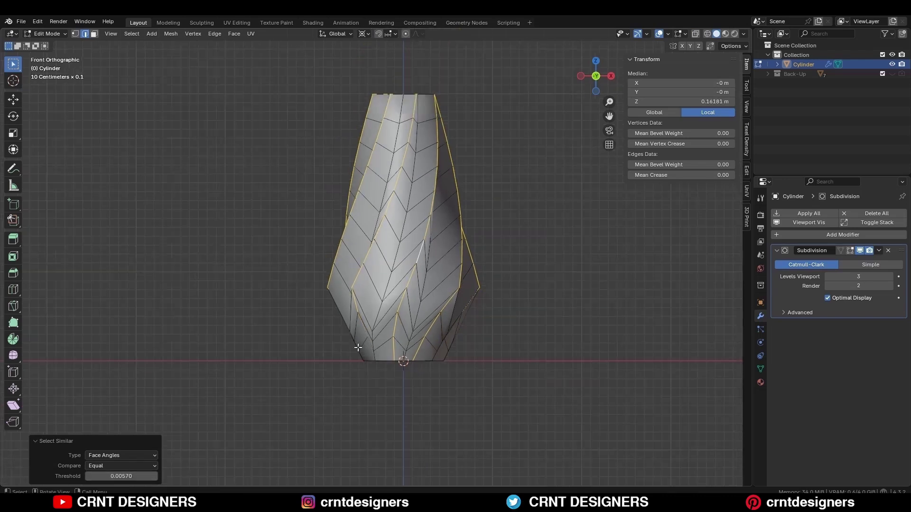
middle_drag(490, 298, 500, 168)
key(KP_1)
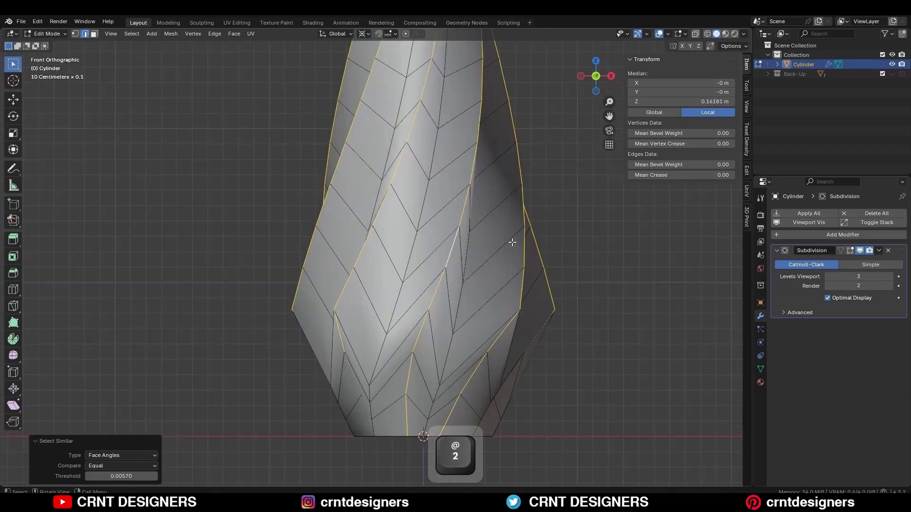
Add the lower zigzag edge loop and the remaining lengthwise edge loops around the base to the selection.
alt+shift+click(472, 342)
key(alt+z)
key(alt+z)
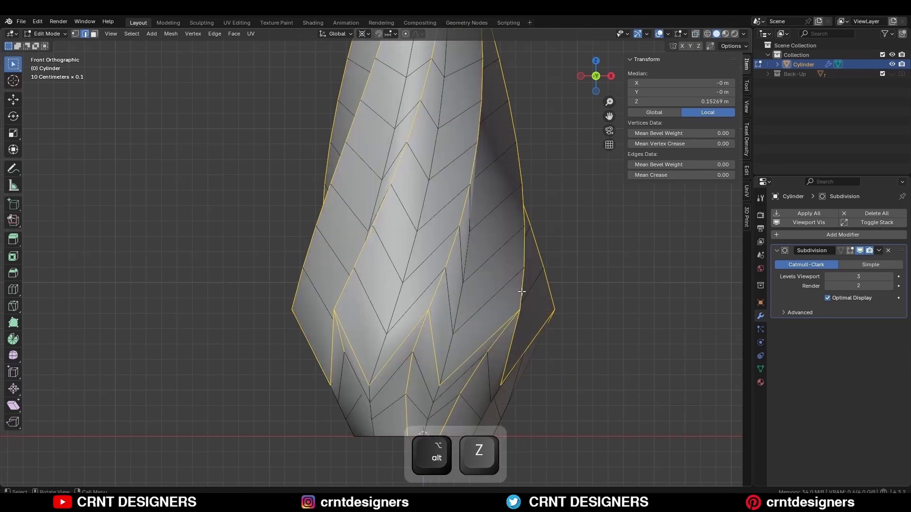
shift+middle_drag(473, 342, 451, 324)
alt+shift+click(406, 405)
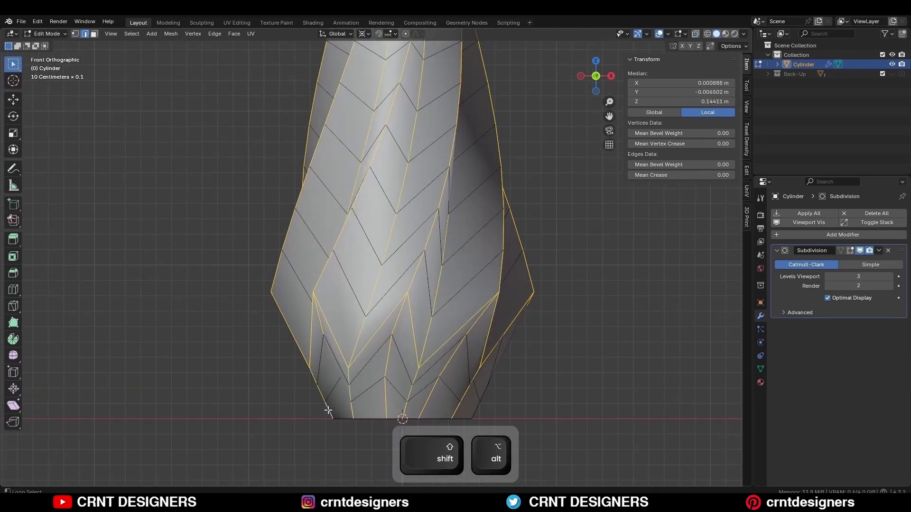
alt+shift+click(480, 401)
scroll(480, 402, down, 2)
middle_drag(480, 401, 515, 223)
alt+shift+click(350, 379)
alt+shift+click(390, 362)
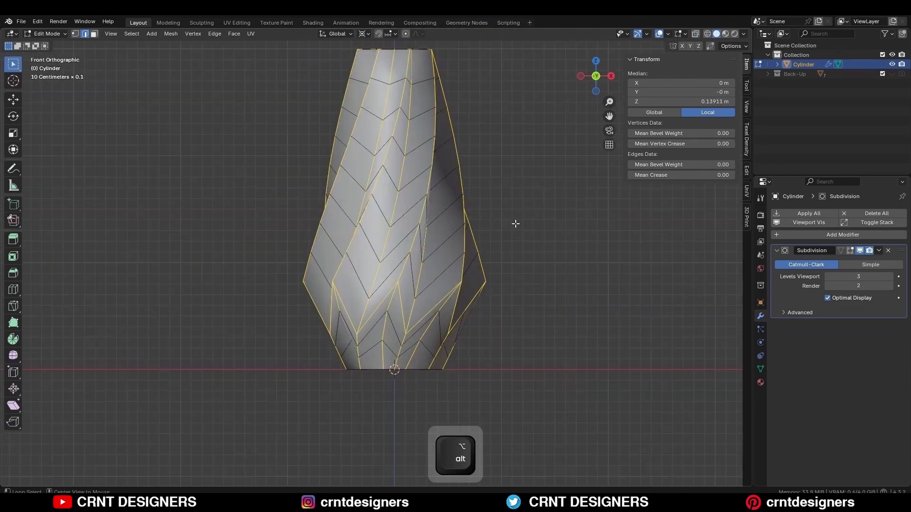
key(alt+z)
key(alt+z)
Bevel the selected ridge and zigzag edges with 2 segments and a shape of 1.
key(ctrl+b)
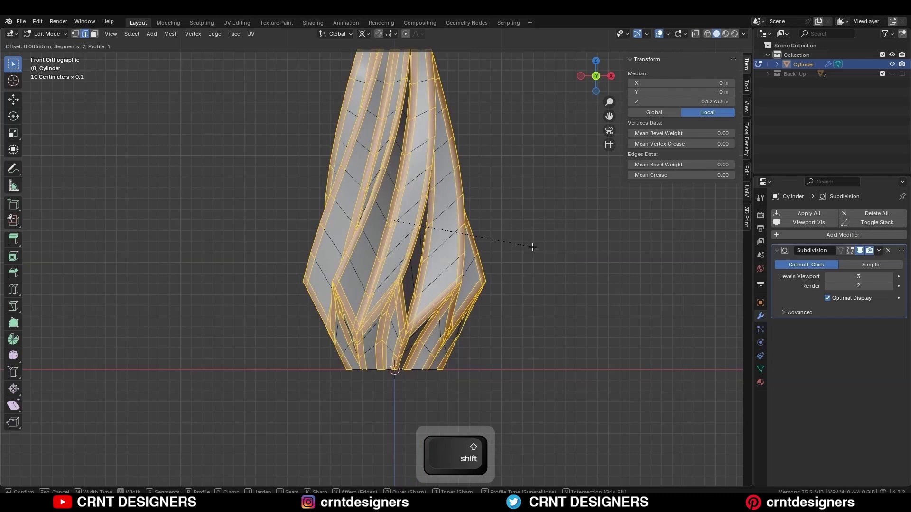
click(505, 250)
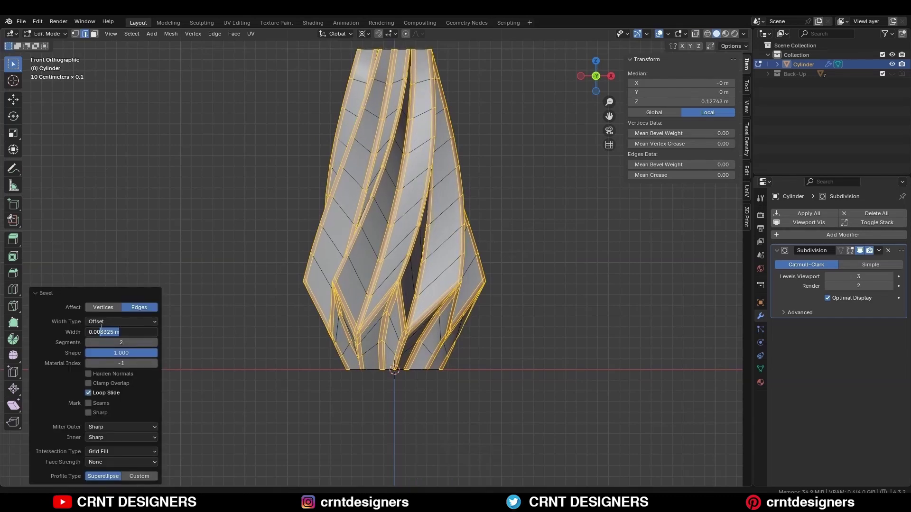
click(550, 266)
Select the front ridge's edge loop, exclude its lower part, and edge slide the remaining upper edges by a factor of 0.1.
scroll(439, 305, up, 2)
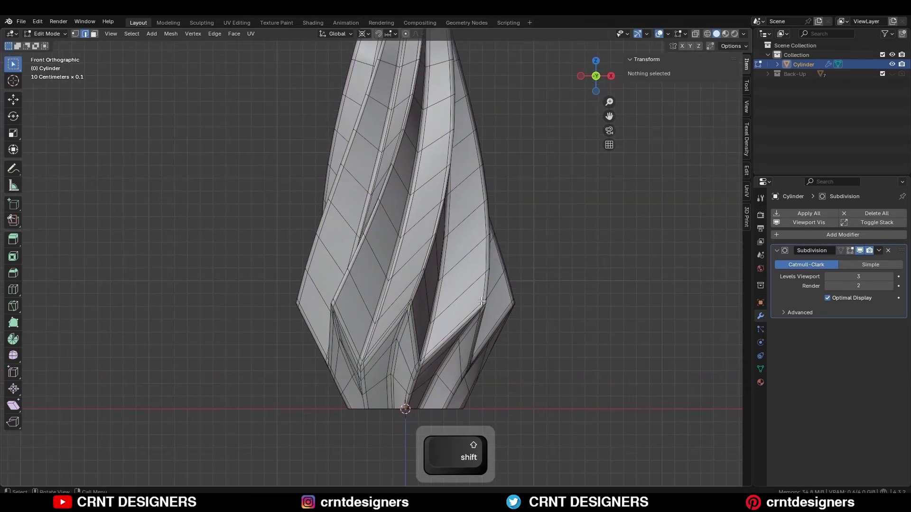
alt+click(422, 290)
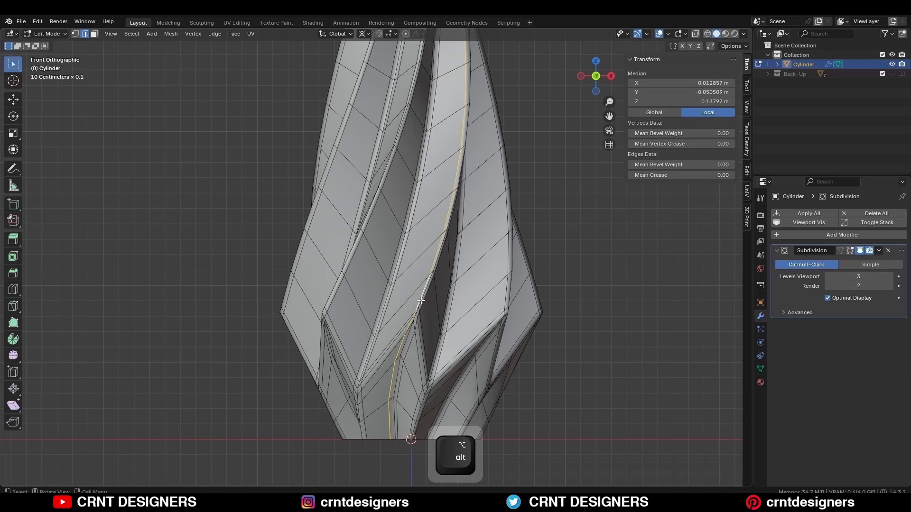
key(alt+z)
ctrl+drag(421, 301, 268, 450)
key(alt+z)
scroll(428, 325, up, 2)
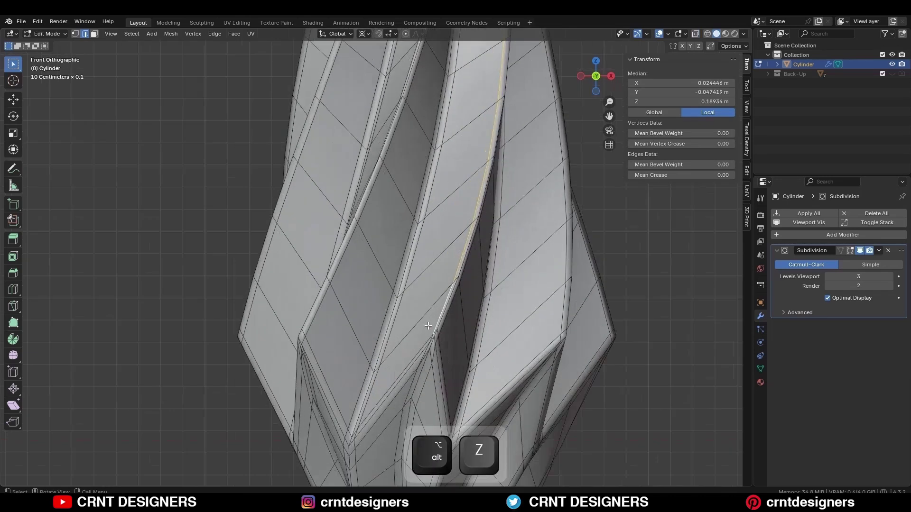
scroll(429, 326, up, 2)
key(g)
key(g)
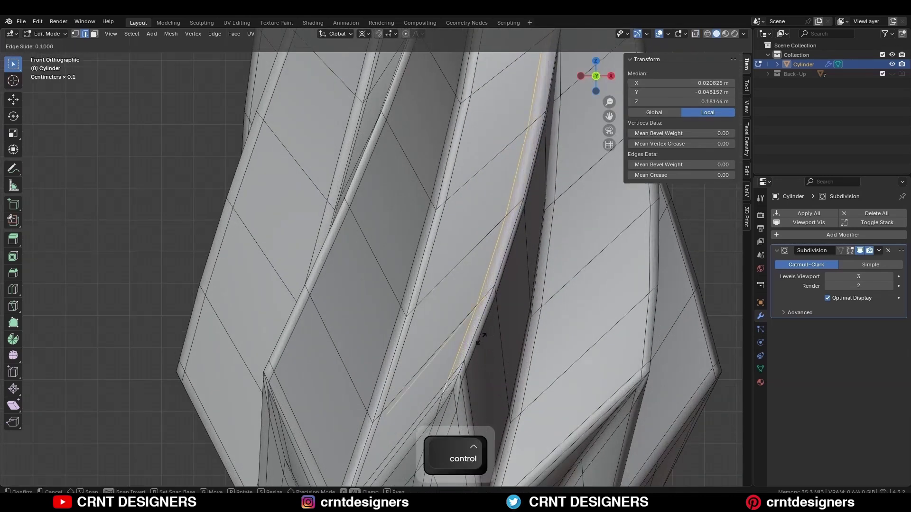
click(481, 339)
scroll(427, 308, down, 3)
Select the companion edge loop on the same ridge, deselect its lower portion, and edge slide the upper edges.
key(alt+z)
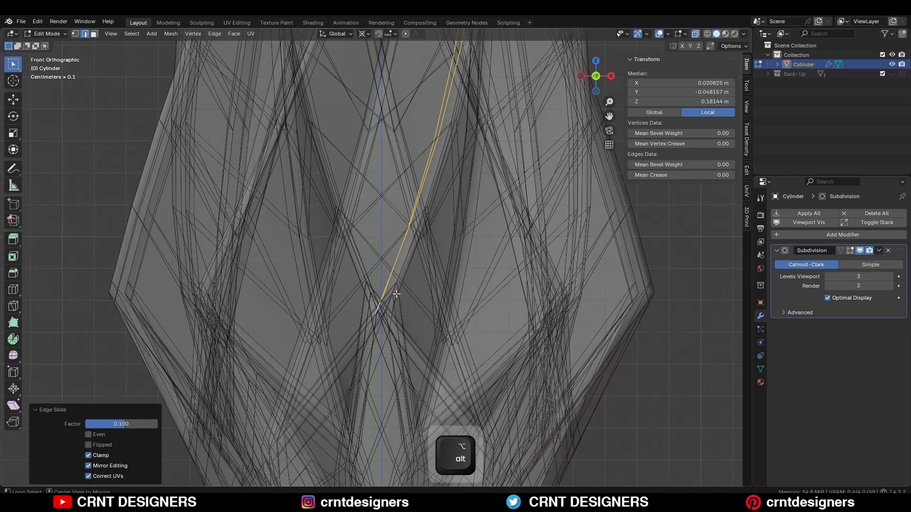
alt+click(397, 293)
scroll(409, 293, down, 2)
ctrl+drag(405, 289, 256, 486)
key(alt+z)
key(g)
key(g)
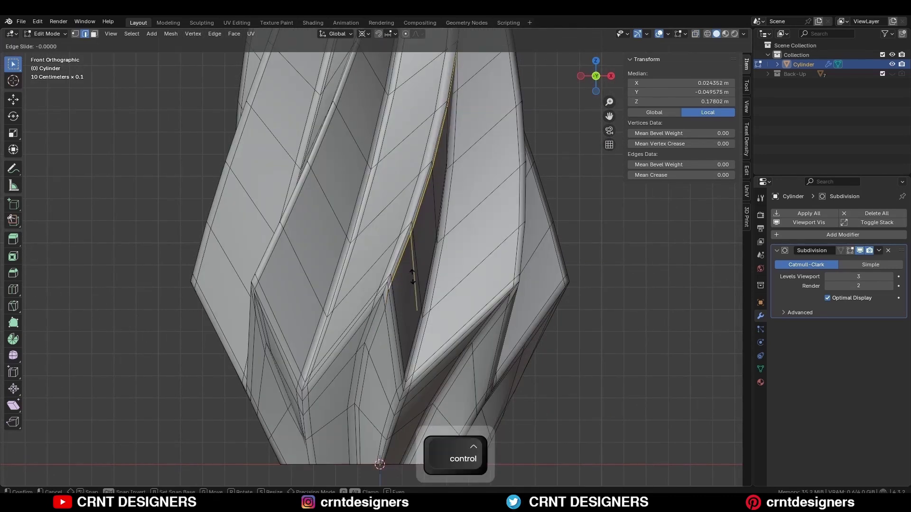
click(417, 280)
Limit the next ridge's edge selection to the part above the zigzag and edge slide it by a factor of 0.1.
middle_drag(417, 281, 456, 273)
key(alt+z)
ctrl+drag(344, 268, 163, 472)
key(alt+z)
scroll(378, 342, up, 2)
key(g)
key(g)
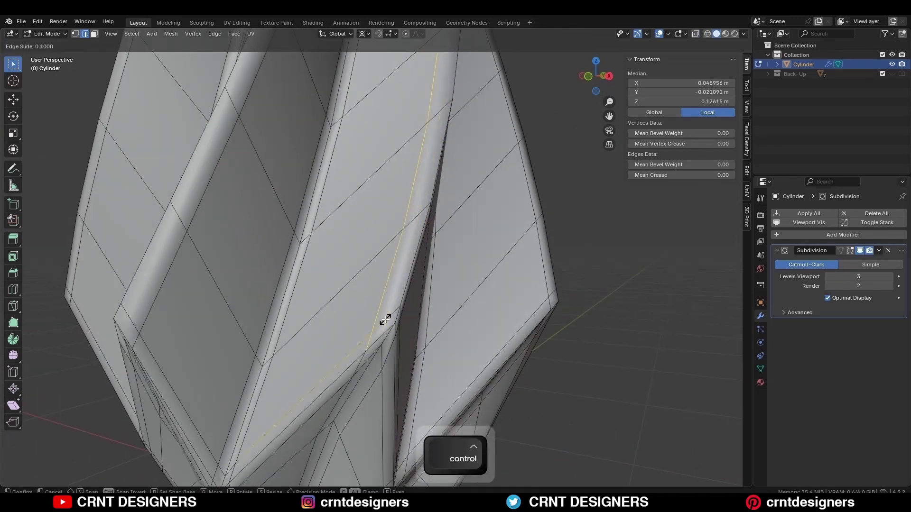
click(384, 320)
Select another ridge edge loop, remove its lower vertices from the selection in vertex mode, and edge slide the rest.
alt+click(315, 316)
key(alt+z)
key(1)
scroll(316, 317, down, 1)
ctrl+drag(343, 309, 207, 484)
key(alt+z)
key(g)
key(g)
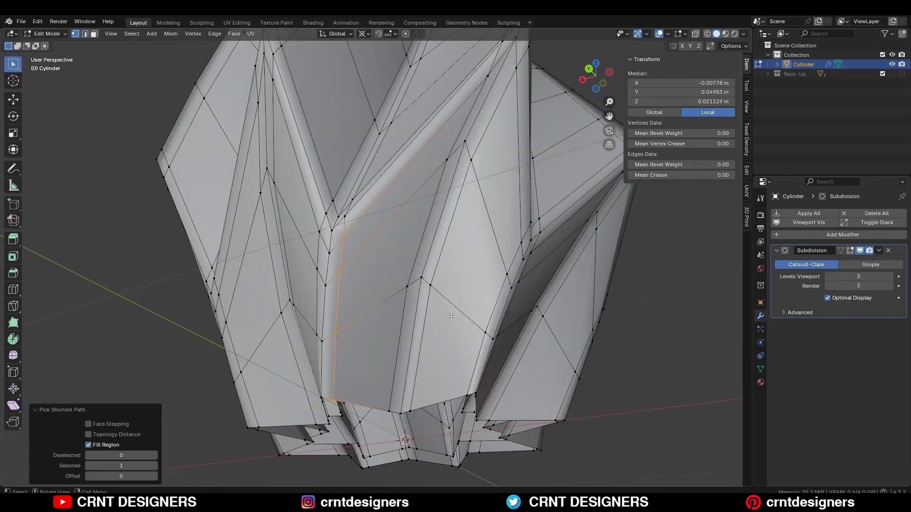
Select the vertex path from a zigzag corner down to the base edge and edge slide it by a factor of 0.2.
click(344, 237)
ctrl+shift+click(338, 391)
key(g)
key(g)
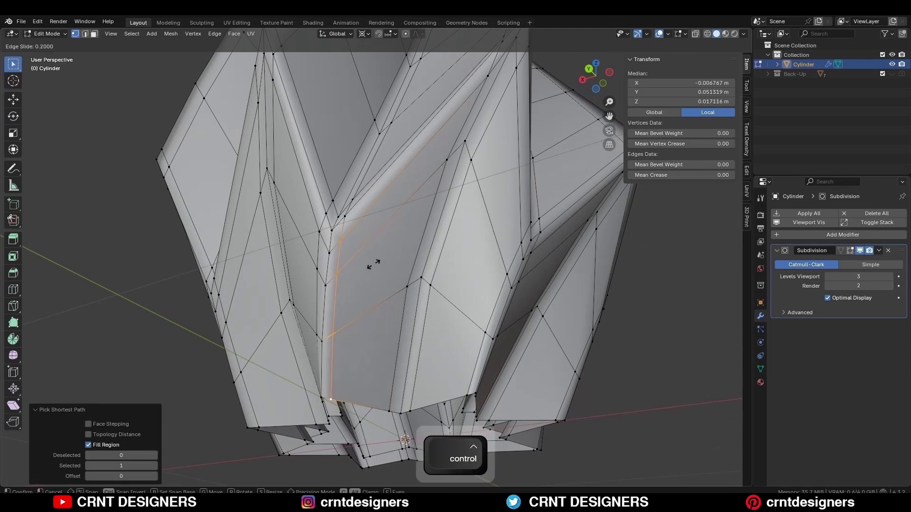
click(368, 266)
Select the matching vertex path between the next zigzag corner and the base edge, and edge slide it.
middle_drag(367, 265, 398, 262)
click(391, 238)
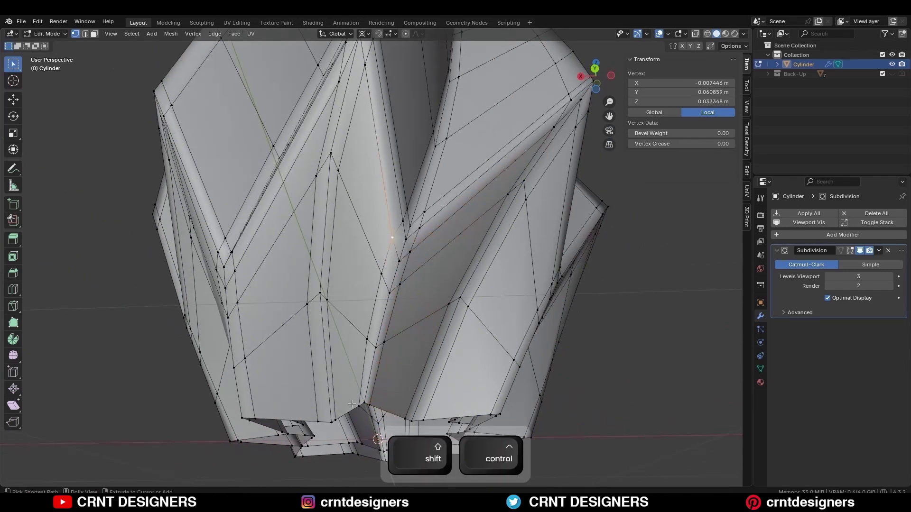
ctrl+shift+click(361, 403)
key(g)
key(g)
click(406, 293)
Edge slide the vertex paths below two more zigzag corners, each selected down to the base edge.
middle_drag(406, 293, 446, 291)
click(311, 241)
ctrl+shift+click(281, 411)
key(g)
key(g)
click(304, 276)
middle_drag(342, 248, 384, 244)
click(397, 240)
ctrl+shift+click(336, 411)
key(g)
key(g)
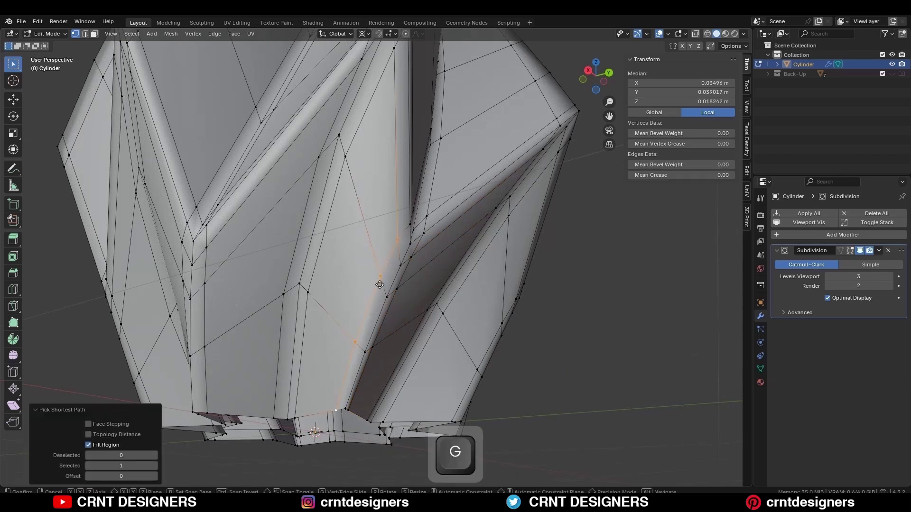
click(378, 285)
Add single centred loop cuts lengthwise through the wide flute panels and check the smoothed body without overlays.
middle_drag(379, 244, 352, 215)
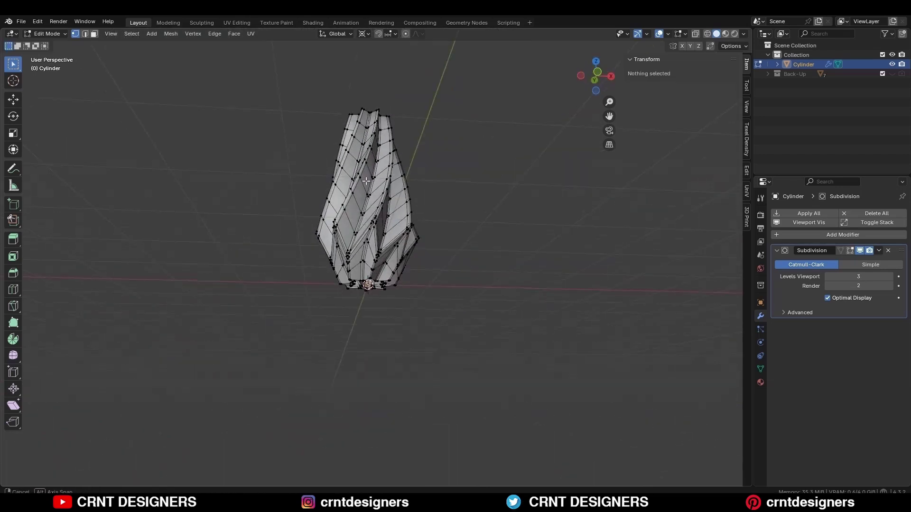
key(ctrl+r)
click(353, 215)
scroll(353, 214, up, 2)
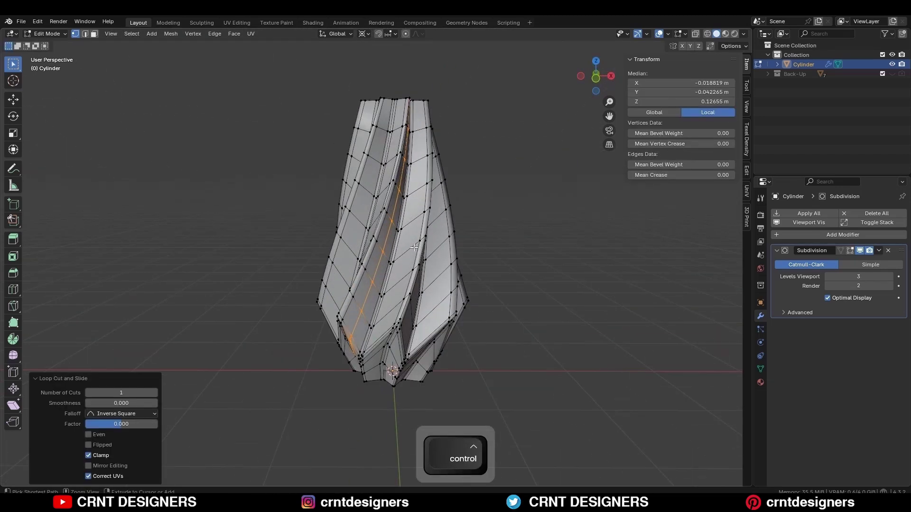
key(ctrl+r)
click(387, 242)
middle_drag(387, 242, 451, 223)
key(ctrl+r)
click(374, 242)
key(Tab)
key(shift+alt+z)
key(shift+alt+z)
scroll(450, 223, up, 4)
key(Tab)
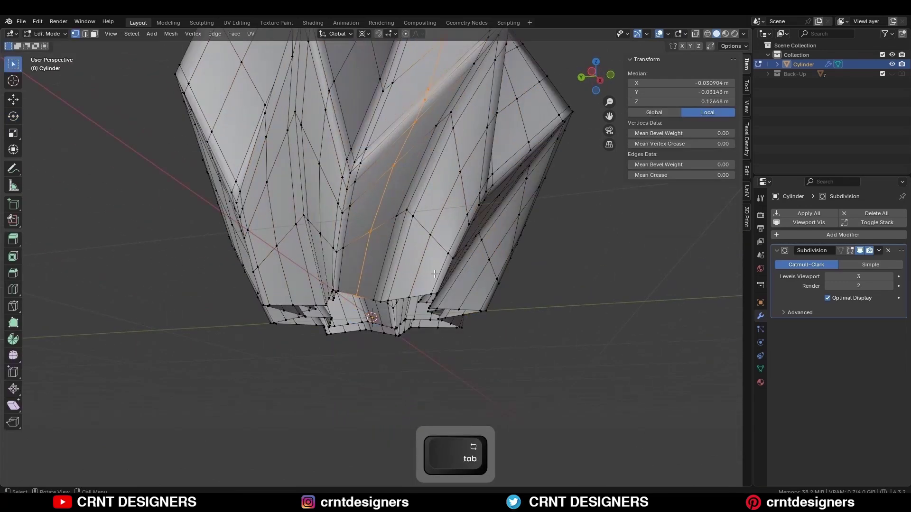
Fill the inner shell's star-shaped bottom opening with a face, inset it, and scale the inset face to 0.717.
key(2)
middle_drag(450, 308, 565, 229)
key(f)
key(i)
click(536, 199)
scroll(565, 228, up, 4)
key(s)
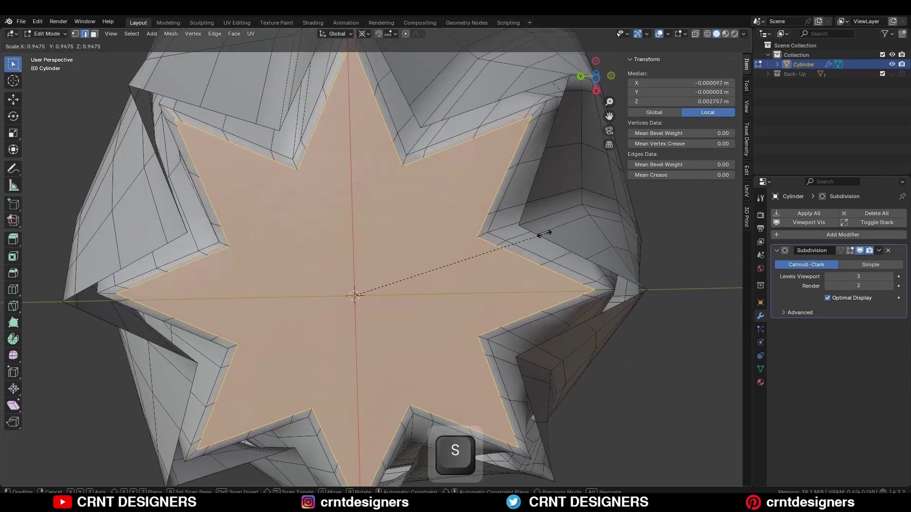
click(493, 234)
Shape the inset face into a circle with LoopTools and flatten the whole inner star floor to zero scale along Z.
right_click(312, 181)
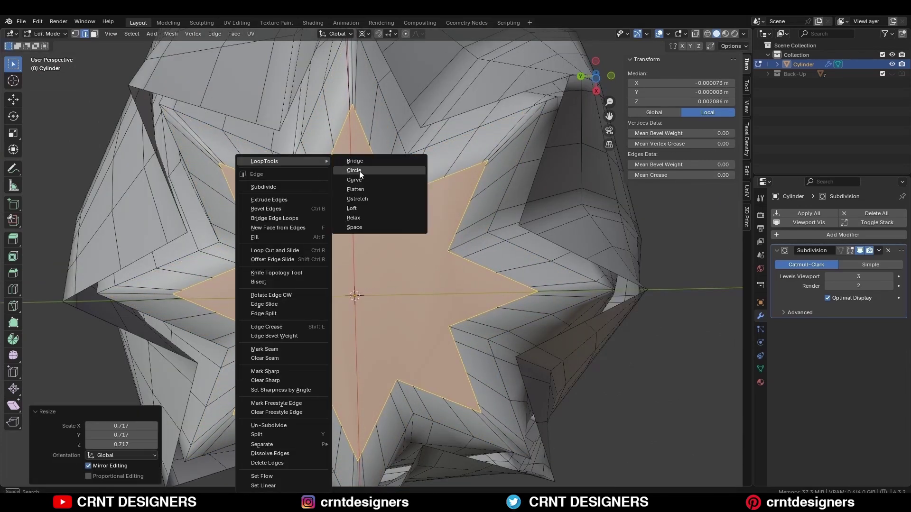
click(407, 170)
key(ctrl+KP_Add)
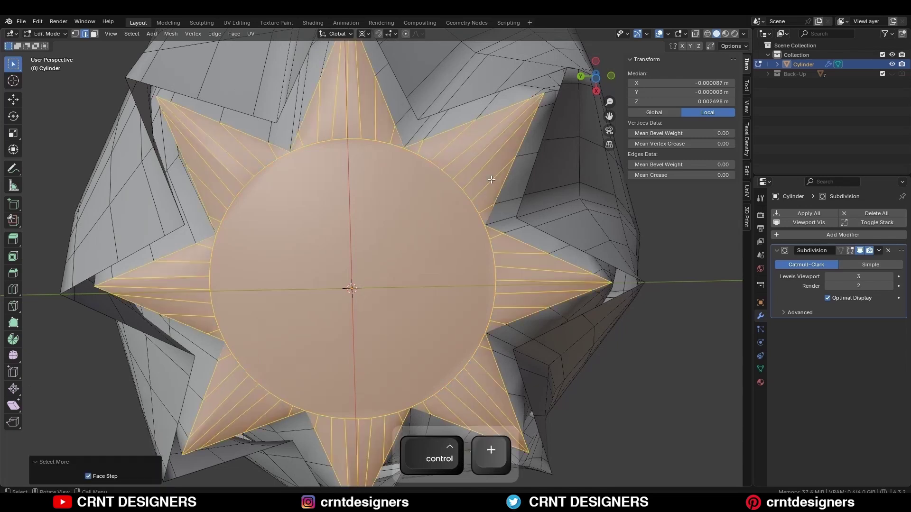
middle_drag(511, 220, 477, 291)
click(363, 33)
key(Escape)
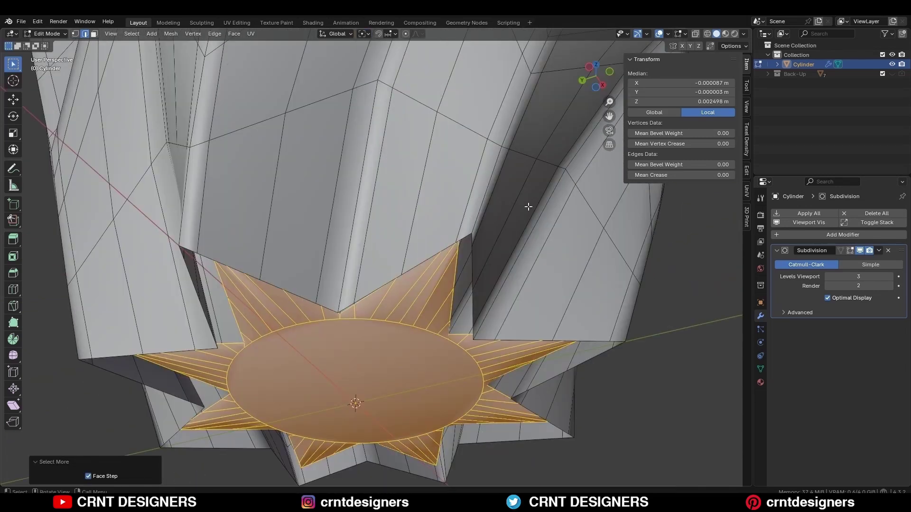
key(s)
key(z)
key(0)
key(Return)
key(alt+z)
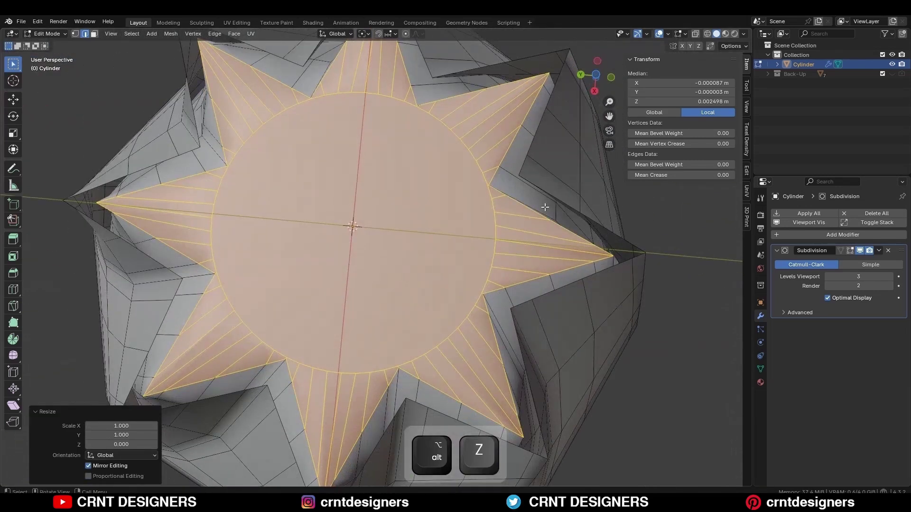
Reduce the selection to the inner floor's circular face, inset it, and delete the centre face.
key(ctrl+KP_Subtract)
middle_drag(484, 237, 401, 351)
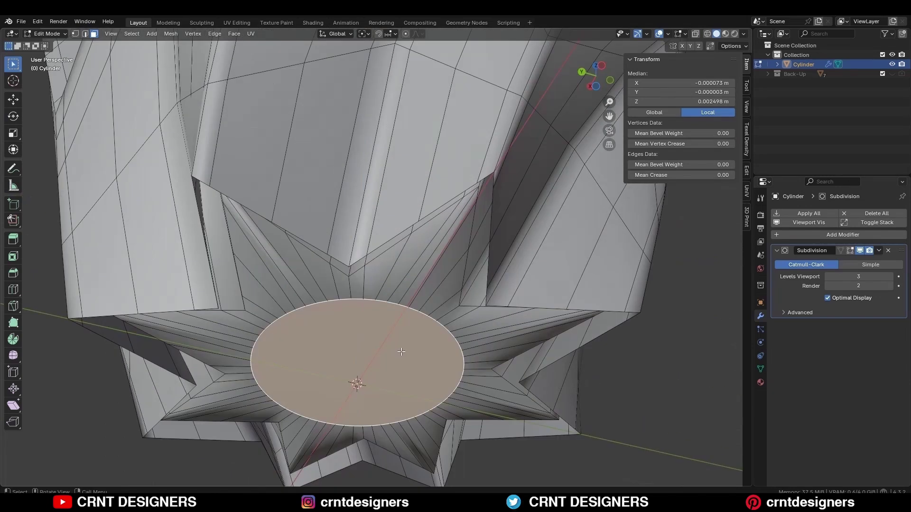
key(i)
click(521, 325)
key(s)
click(499, 332)
key(x)
click(499, 333)
Grid fill the circular hole in the inner floor with span 16, offset 9 and Simple Blending enabled.
key(2)
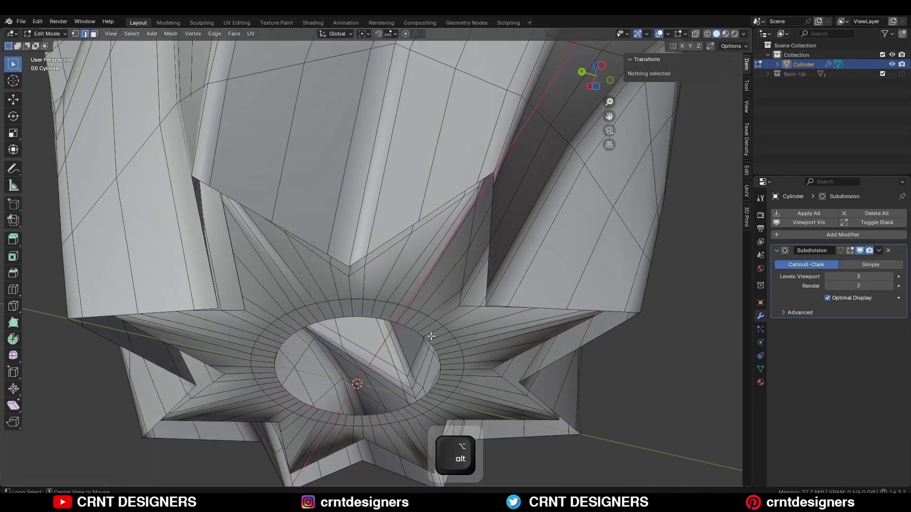
alt+click(419, 336)
click(234, 34)
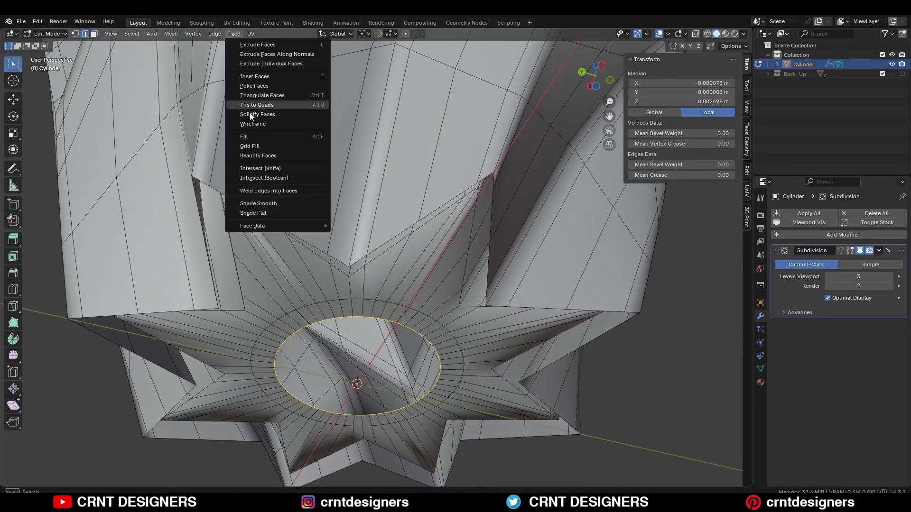
click(255, 147)
middle_drag(471, 236, 436, 220)
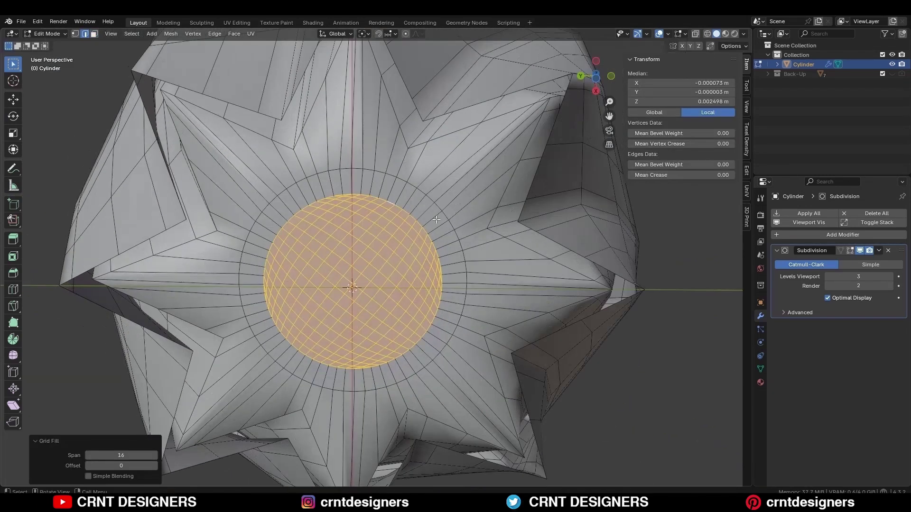
click(88, 476)
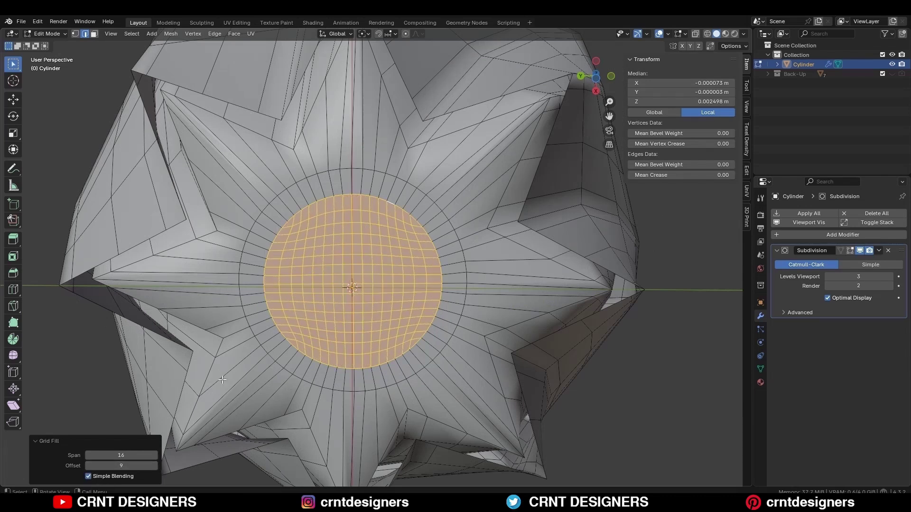
Bevel the inner floor's star-shaped border loop with 2 segments and shape 1, and inspect the smoothed underside.
click(302, 288)
alt+click(501, 196)
middle_drag(501, 196, 544, 171)
key(ctrl+b)
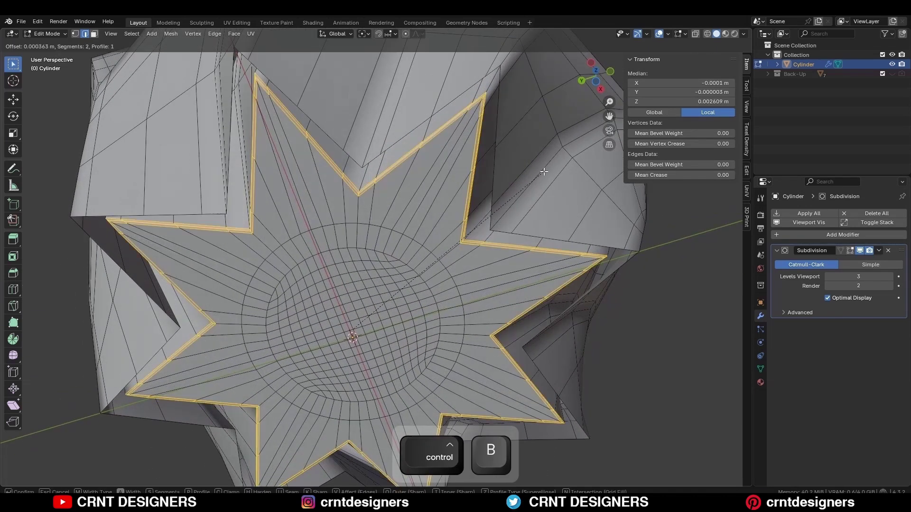
click(551, 156)
key(Tab)
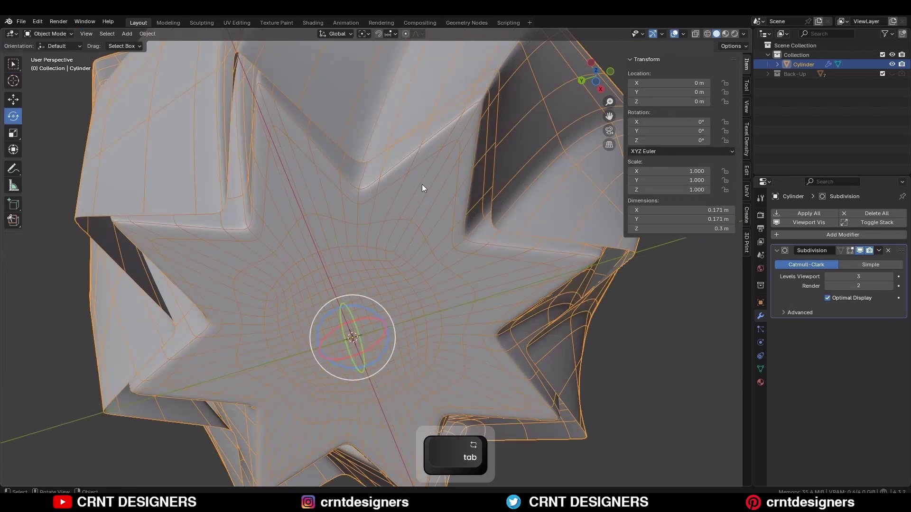
key(alt+shift+z)
scroll(423, 182, down, 4)
middle_drag(428, 178, 507, 174)
key(shift+alt+z)
Fill the outer star-shaped base opening, inset and shrink the face, and turn it into a circle with LoopTools.
key(Tab)
key(f)
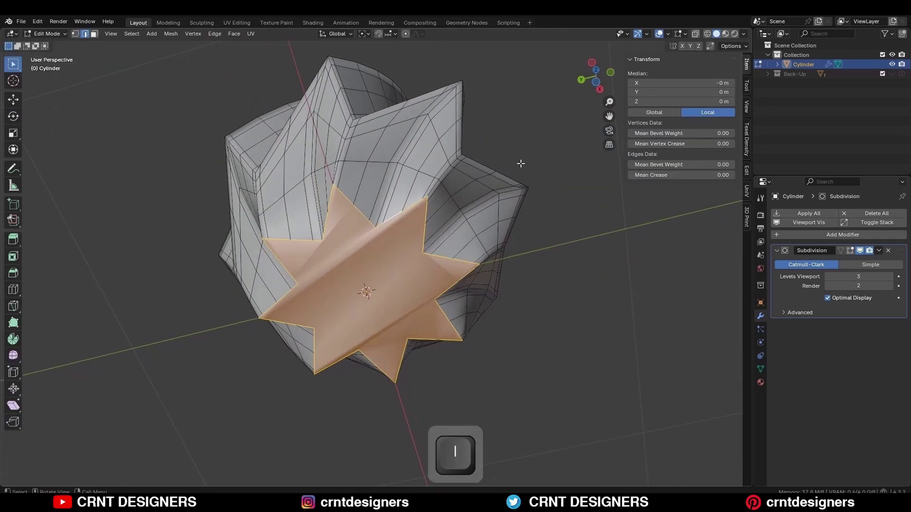
key(i)
click(521, 164)
key(s)
click(492, 189)
right_click(475, 120)
click(512, 128)
Inset the outer base's circular face and replace its centre with a grid fill of span 16, offset 9 and Simple Blending.
scroll(498, 156, up, 2)
key(s)
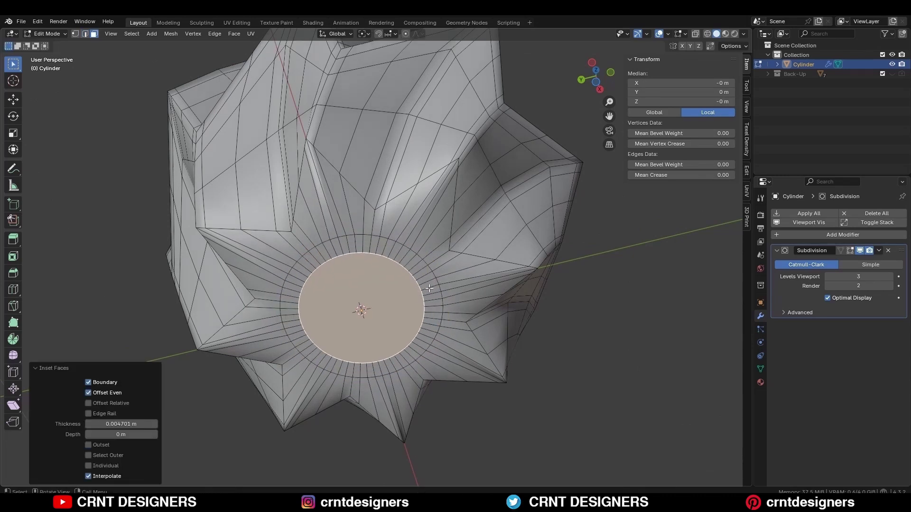
key(x)
key(f)
key(2)
alt+click(406, 269)
click(234, 33)
click(247, 146)
middle_drag(383, 211, 403, 188)
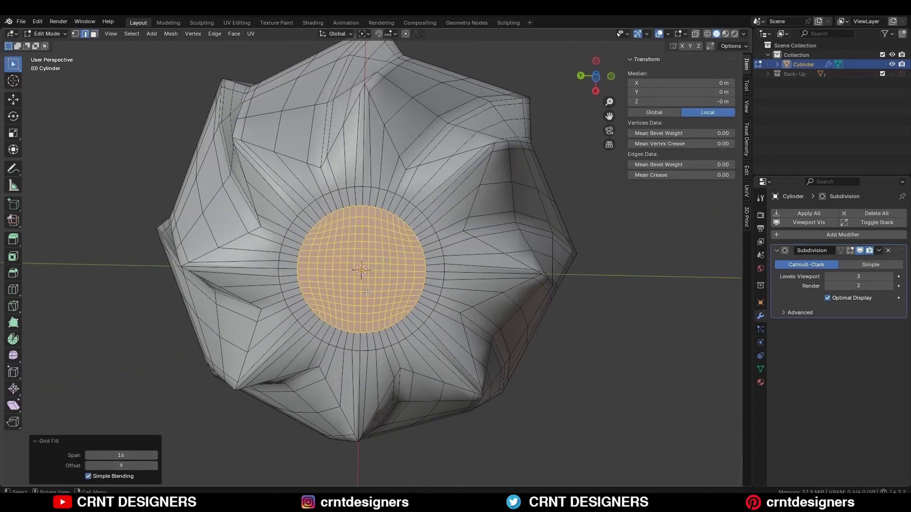
Bevel the outer base's star-shaped border loop with 2 segments and shape 1, and view the smoothed vase.
key(ctrl+b)
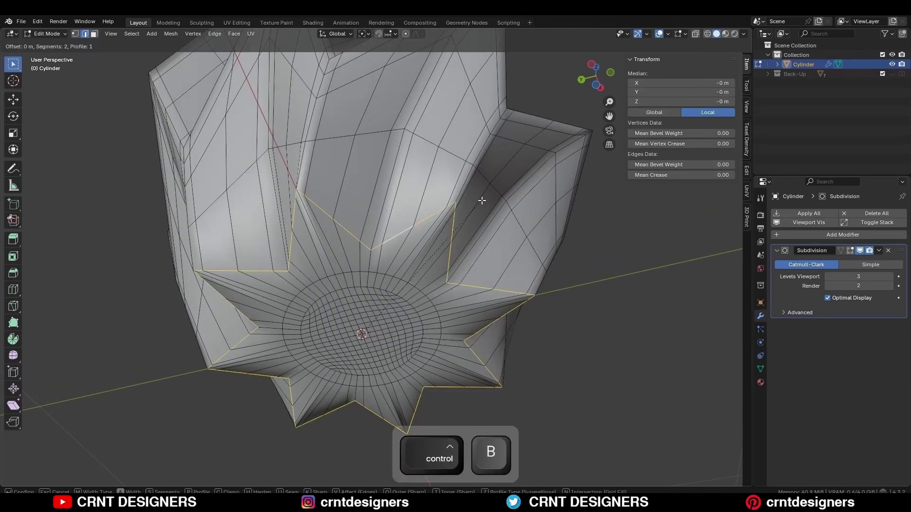
click(483, 189)
key(Tab)
key(alt+shift+z)
scroll(483, 188, down, 4)
middle_drag(482, 189, 462, 256)
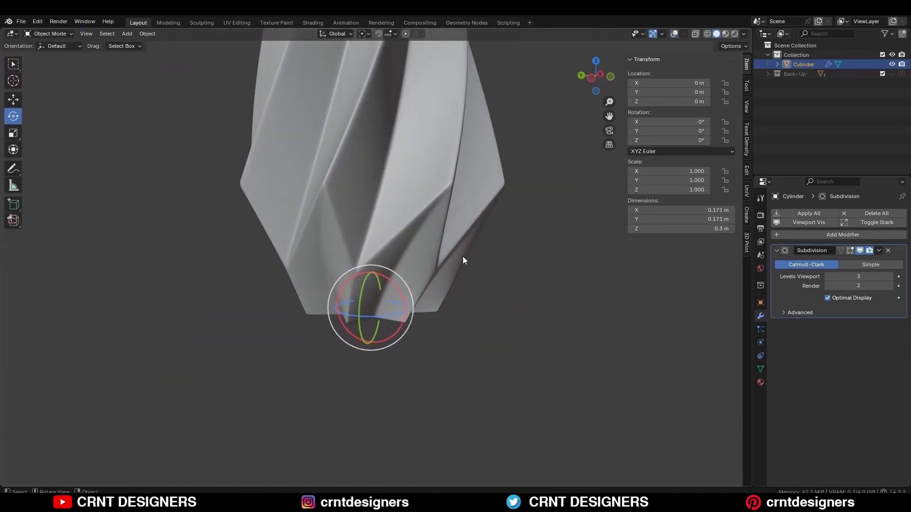
Add supporting loop cuts just below the star-shaped rim on the outer and inner walls, sliding the outer one to -0.9.
scroll(462, 256, down, 5)
shift+middle_drag(394, 170, 395, 212)
middle_drag(358, 264, 409, 198)
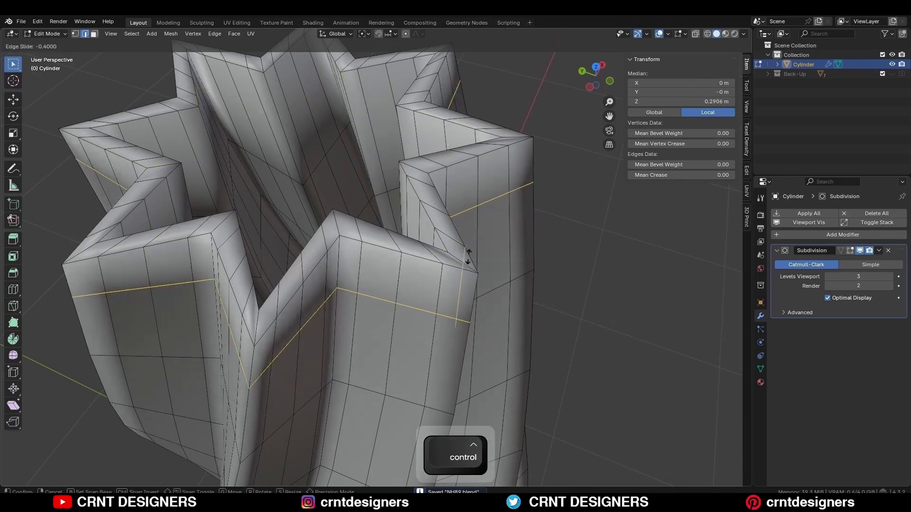
click(401, 206)
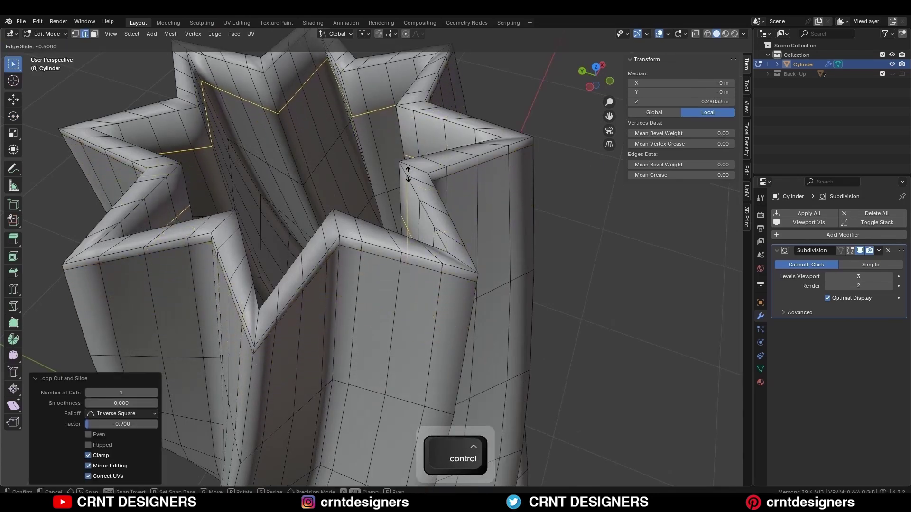
key(Tab)
key(alt+shift+z)
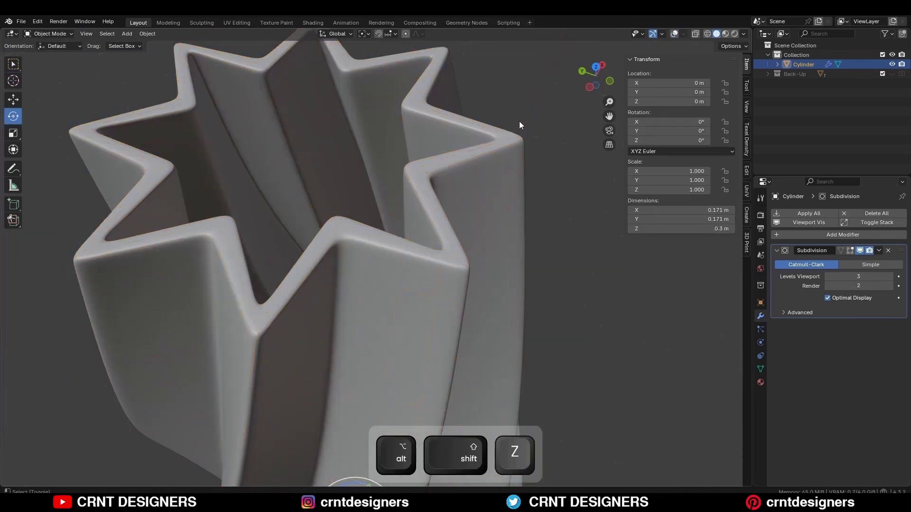
Save the file and set the Subdivision modifier's viewport level to 2.
scroll(519, 121, down, 7)
right_click(368, 195)
click(369, 196)
middle_drag(394, 183, 371, 272)
middle_drag(386, 342, 528, 155)
key(ctrl+s)
key(ctrl+2)
key(alt+shift+z)
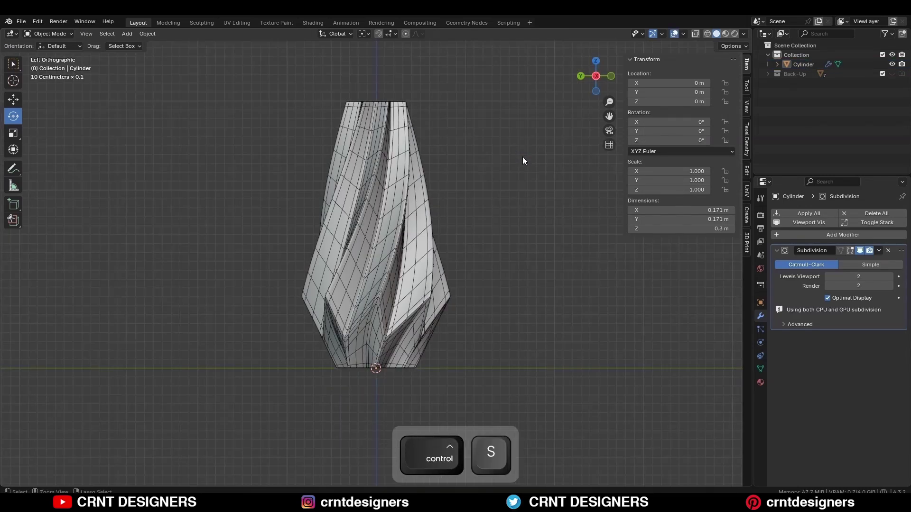
Add a Simple Deform modifier in Twist mode with Z as its axis.
click(771, 235)
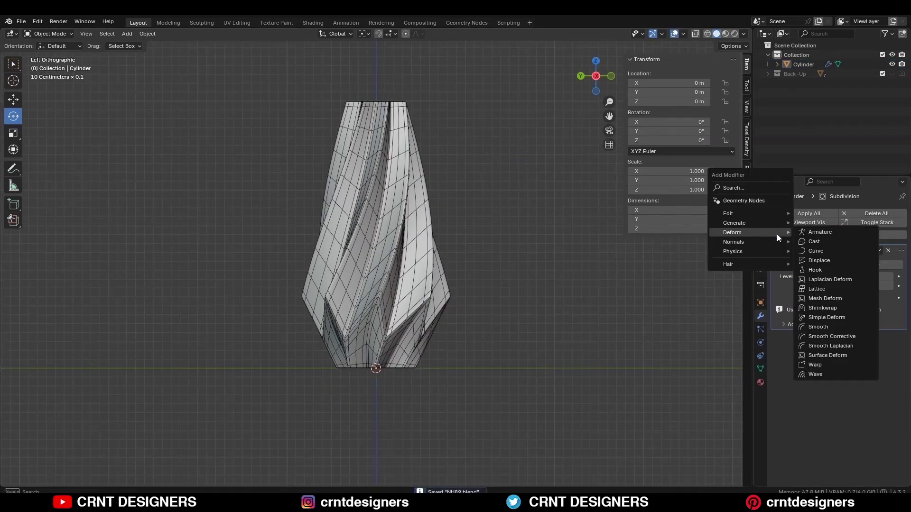
click(833, 318)
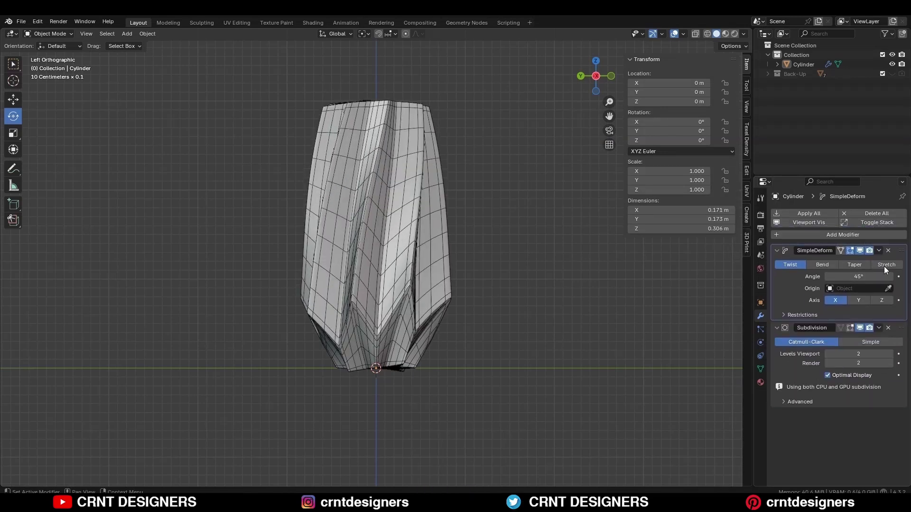
click(878, 300)
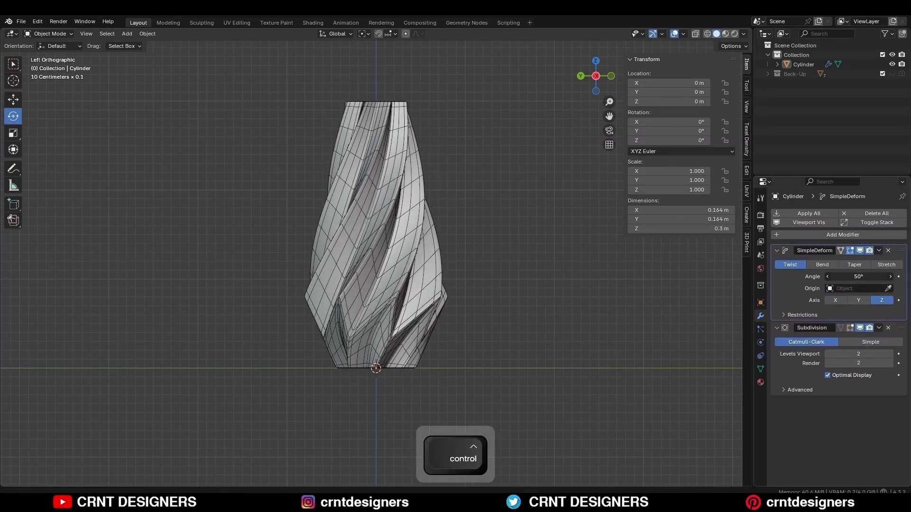